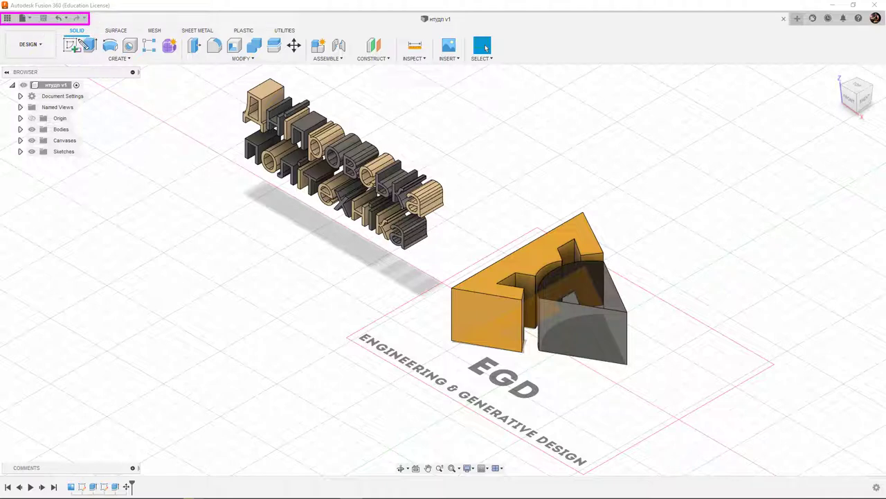
# Step: Show the Data panel listing the project's two designs, нтудп and сполучення
pyautogui.click(6, 18)
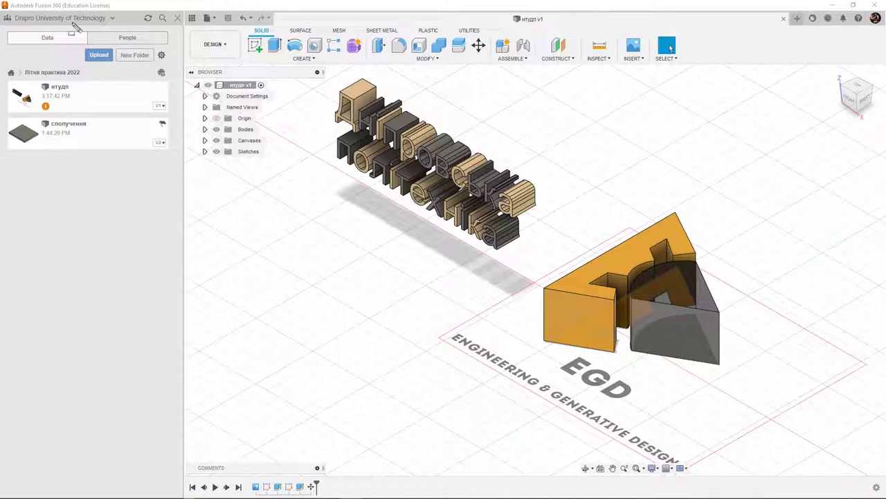
pyautogui.moveTo(184, 13); pyautogui.dragTo(1, 414)
pyautogui.doubleClick(787, 14)
pyautogui.doubleClick(789, 26)
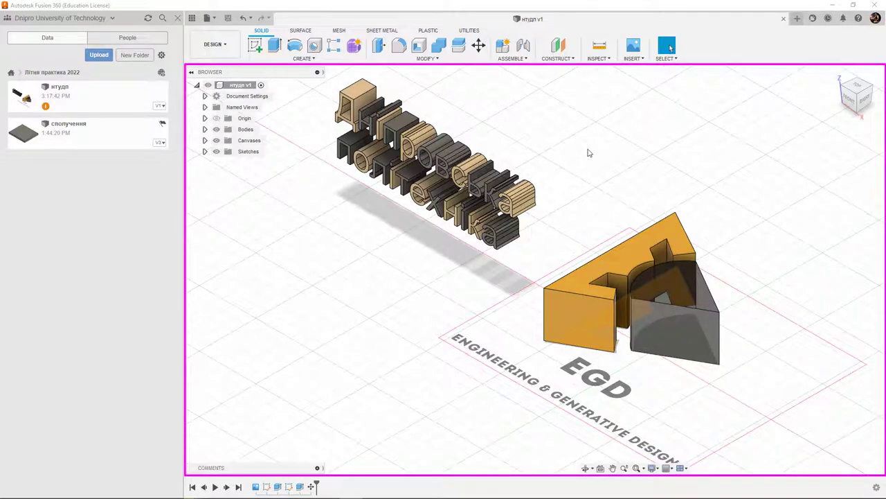
pyautogui.rightClick(555, 132)
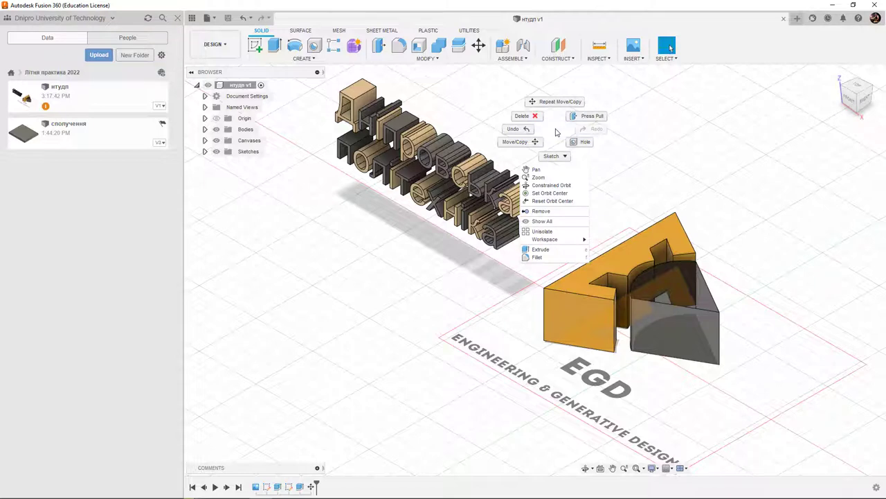
pyautogui.click(595, 421)
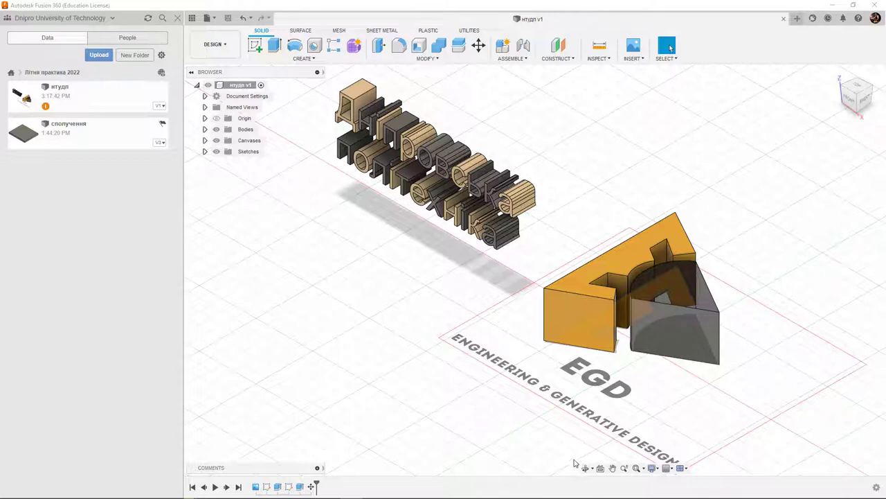
# Step: Indicate the navigation toolbar and ViewCube, then hide the Data panel so the design fills the window
pyautogui.moveTo(574, 460); pyautogui.dragTo(695, 479)
pyautogui.moveTo(816, 69); pyautogui.dragTo(884, 138)
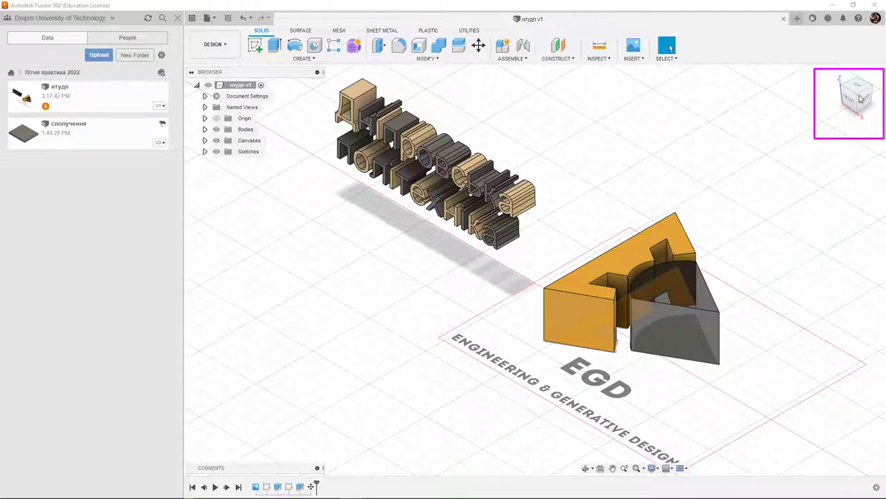
pyautogui.click(178, 17)
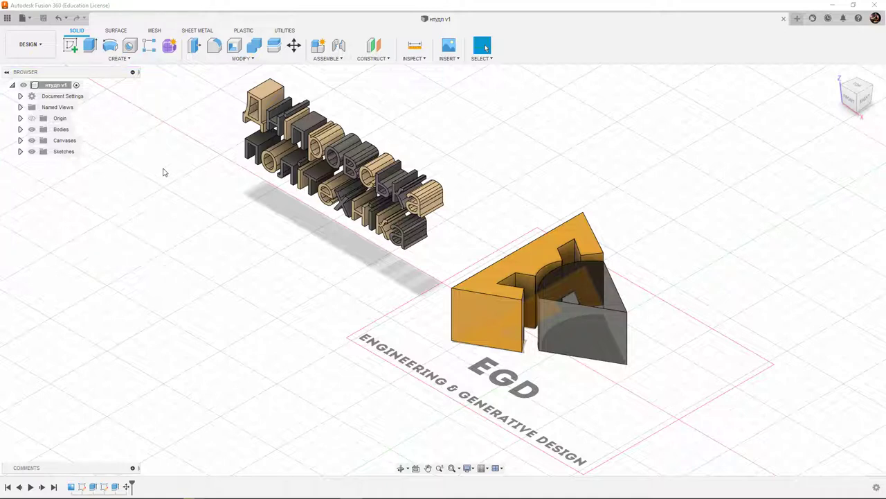
# Step: Reopen the Data panel, go from All Projects into Літня практика 2022, and switch between its People and Data views
pyautogui.click(7, 18)
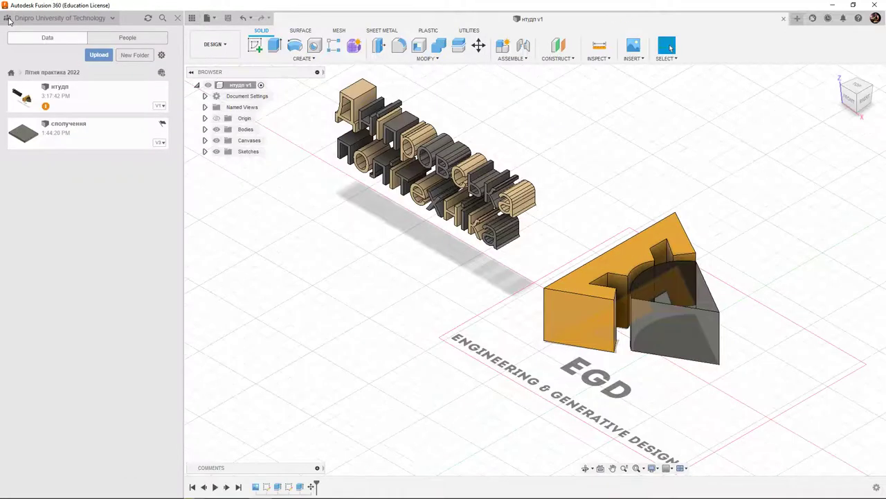
pyautogui.click(12, 72)
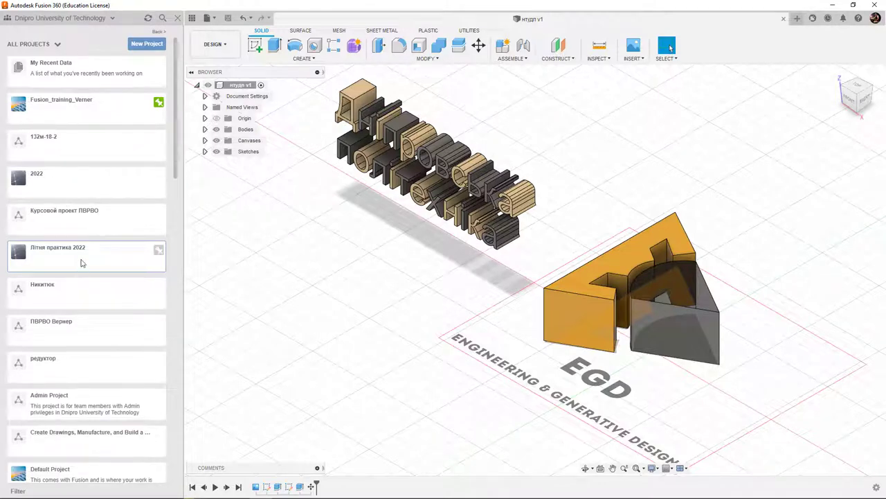
pyautogui.click(81, 262)
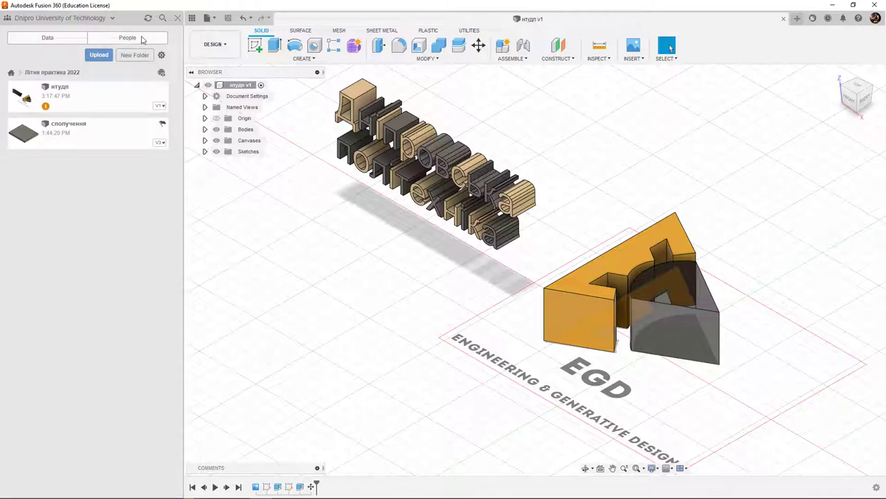
pyautogui.click(141, 38)
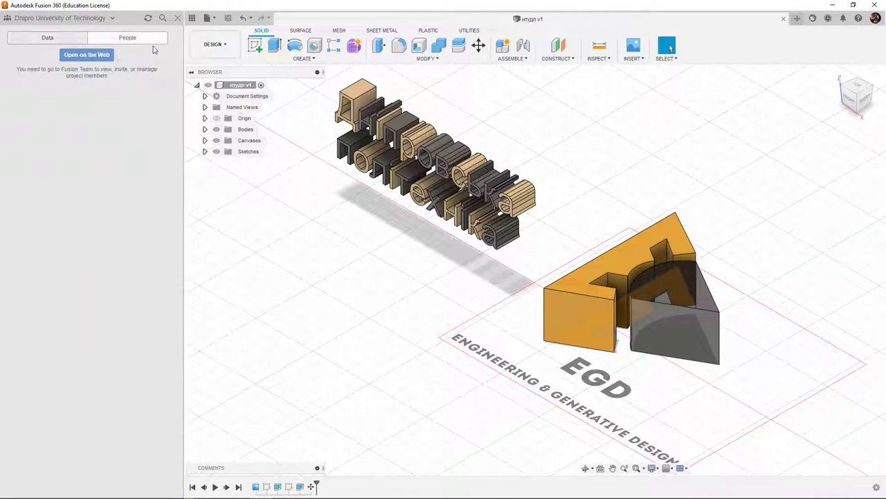
pyautogui.click(60, 38)
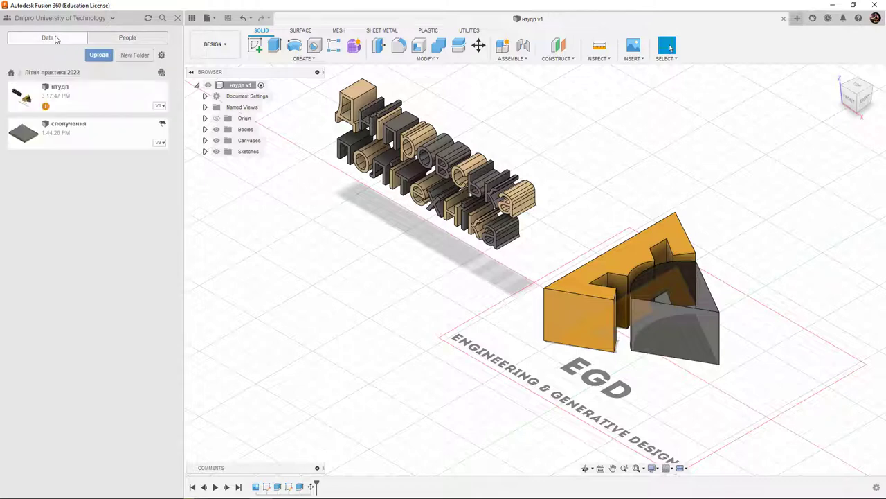
pyautogui.click(127, 40)
pyautogui.click(74, 40)
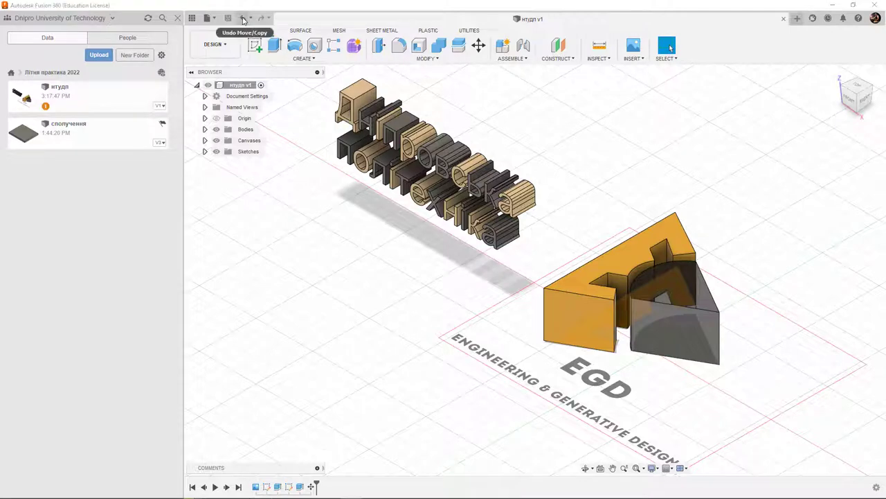
pyautogui.click(208, 18)
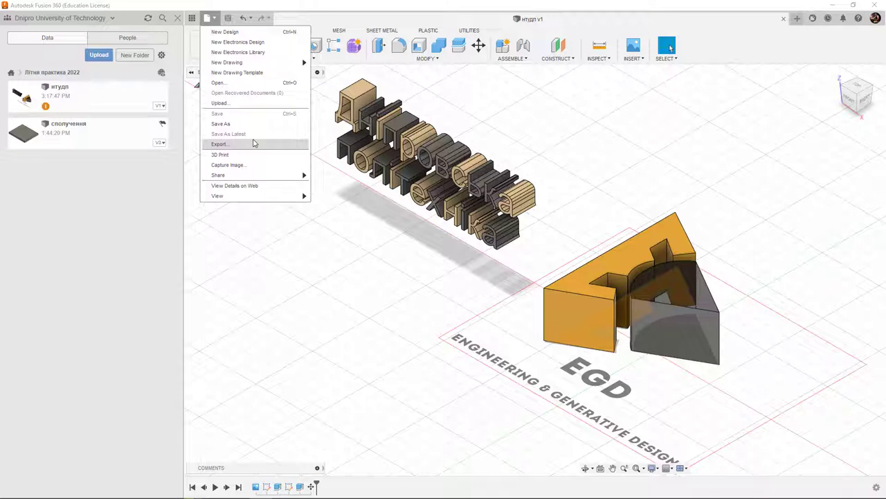
pyautogui.click(670, 47)
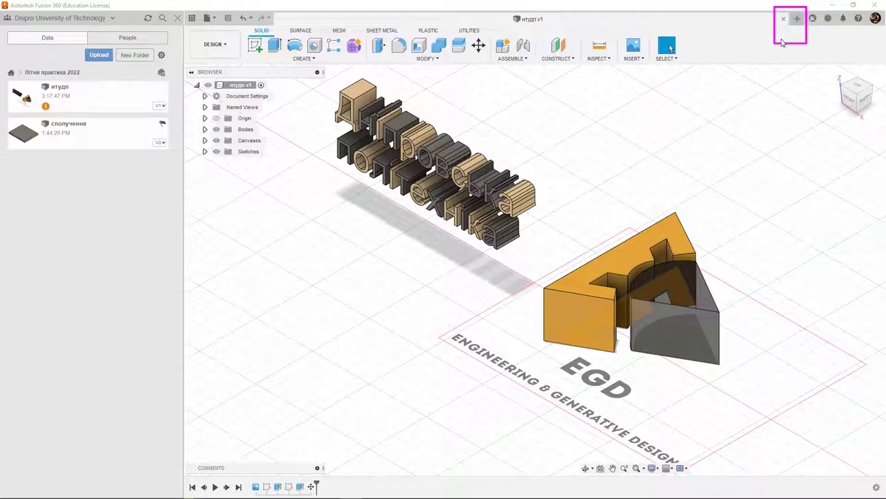
# Step: Check and dismiss the notifications, then bring up the Extension Manager
pyautogui.click(843, 19)
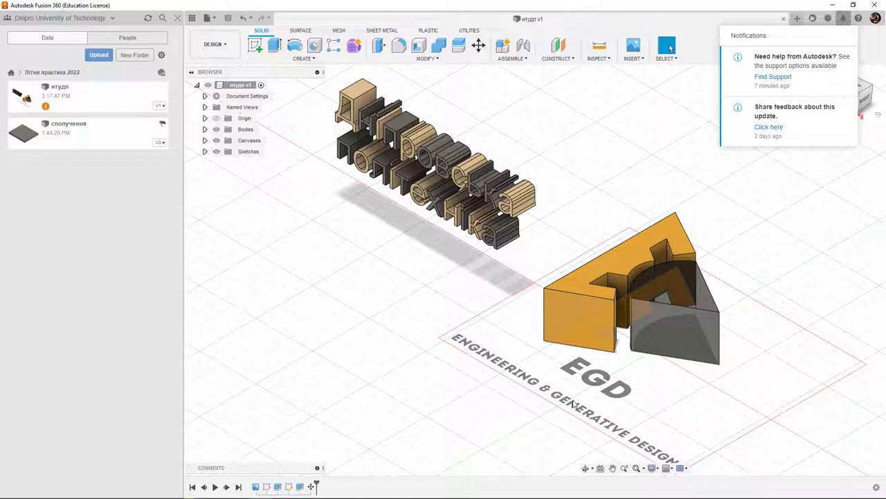
pyautogui.click(670, 47)
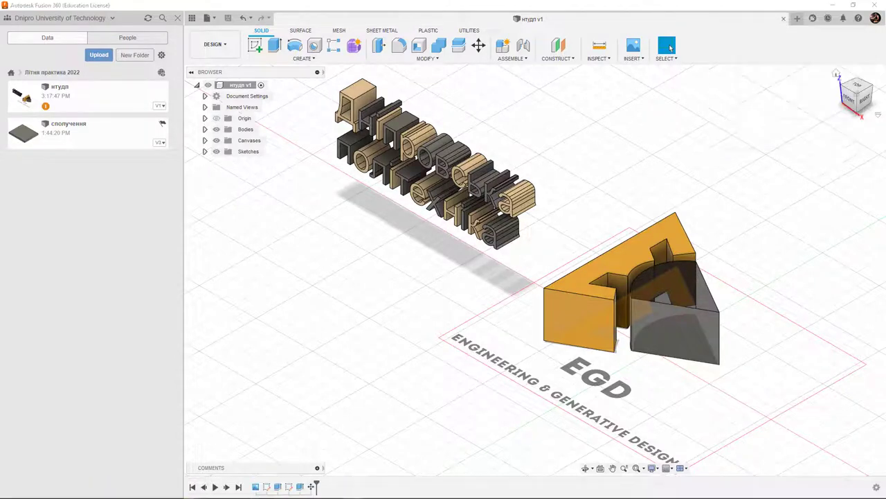
pyautogui.click(813, 19)
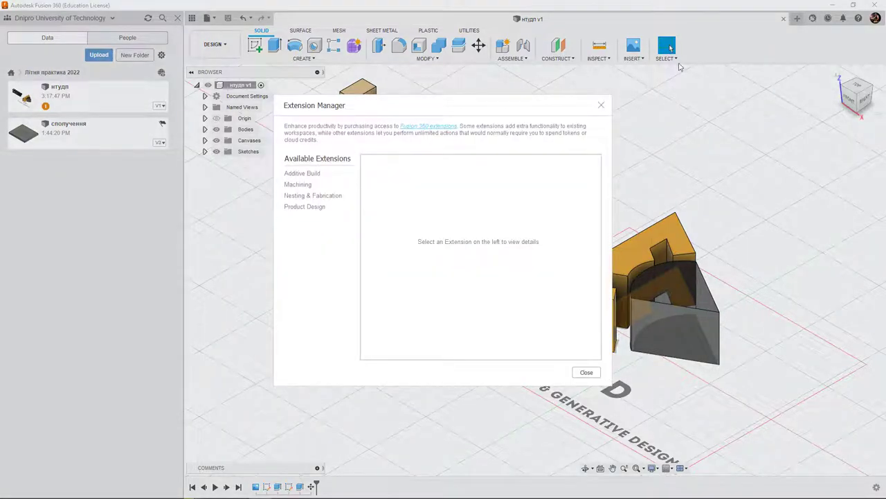
# Step: Move the Extension Manager, view Additive Build, Machining, Nesting & Fabrication and Product Design, then close it
pyautogui.moveTo(544, 106); pyautogui.dragTo(637, 90)
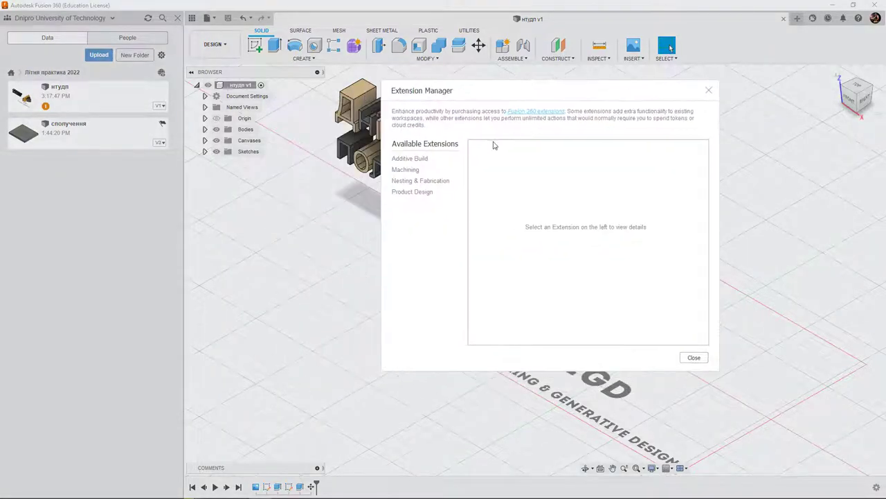
pyautogui.click(426, 160)
pyautogui.click(422, 169)
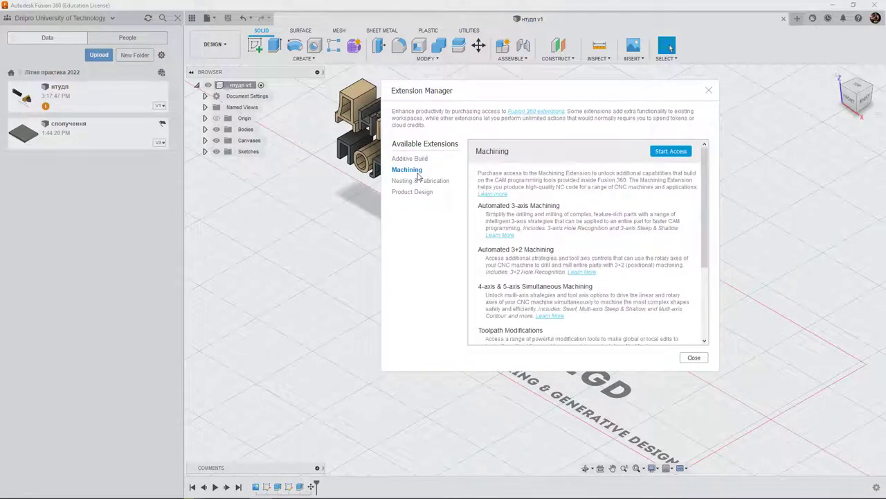
pyautogui.click(418, 181)
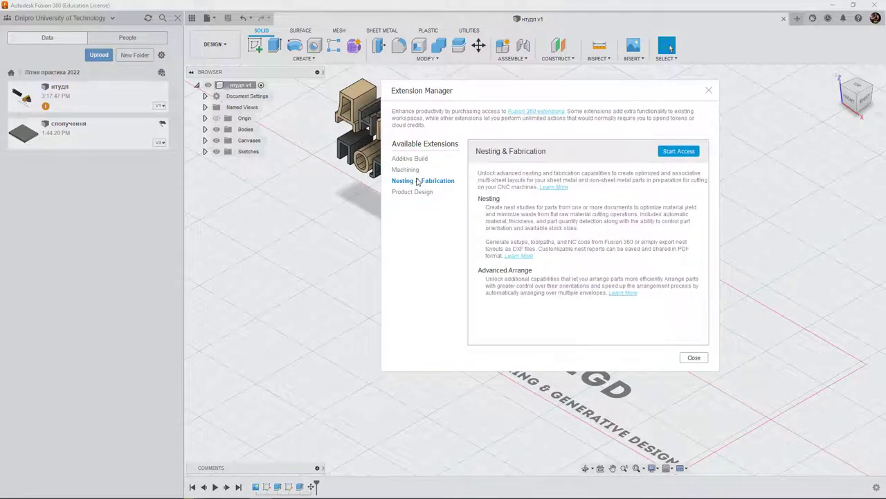
pyautogui.click(413, 193)
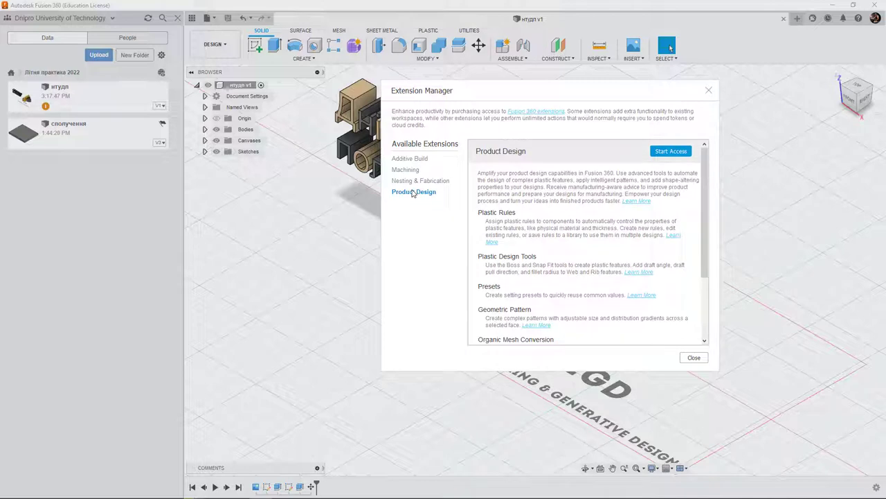
pyautogui.click(703, 359)
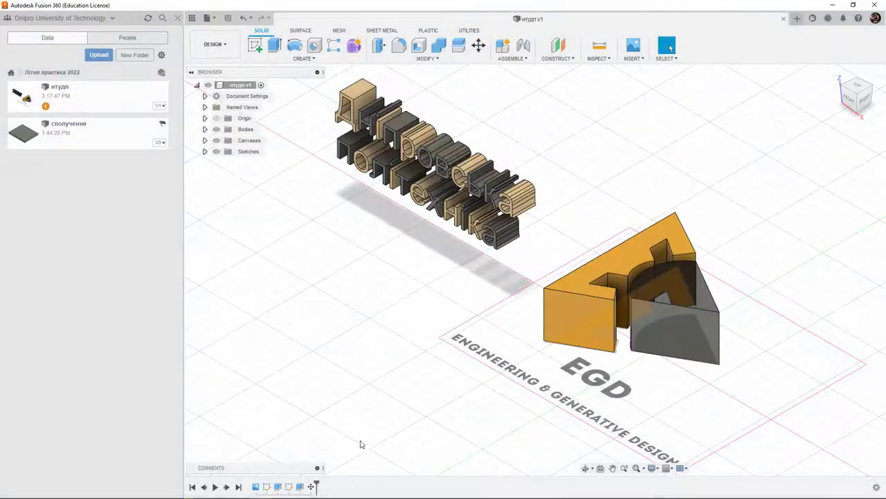
# Step: Check Job Status, then open the account menu with Preferences, My Profile and Sign Out
pyautogui.click(828, 19)
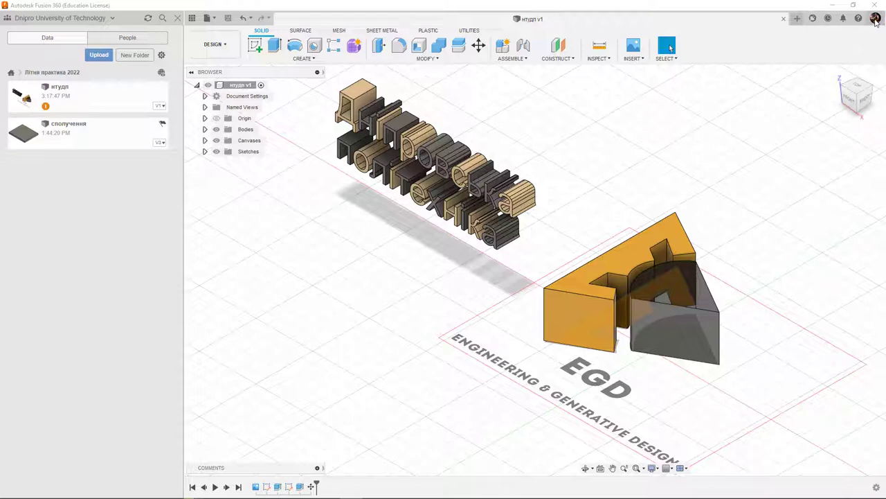
pyautogui.click(875, 19)
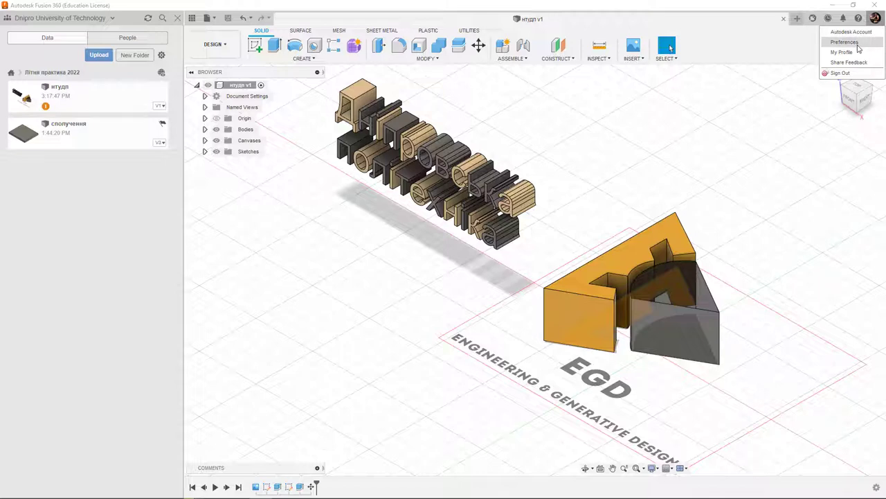
pyautogui.click(858, 45)
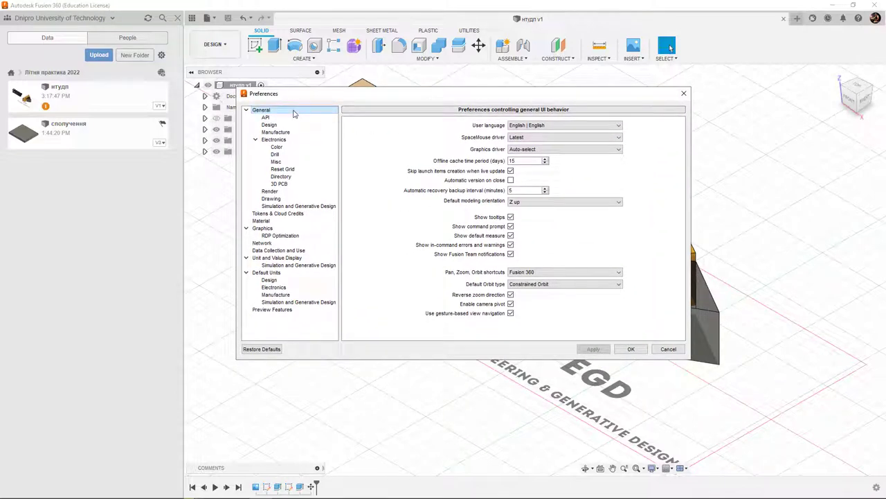
pyautogui.click(613, 127)
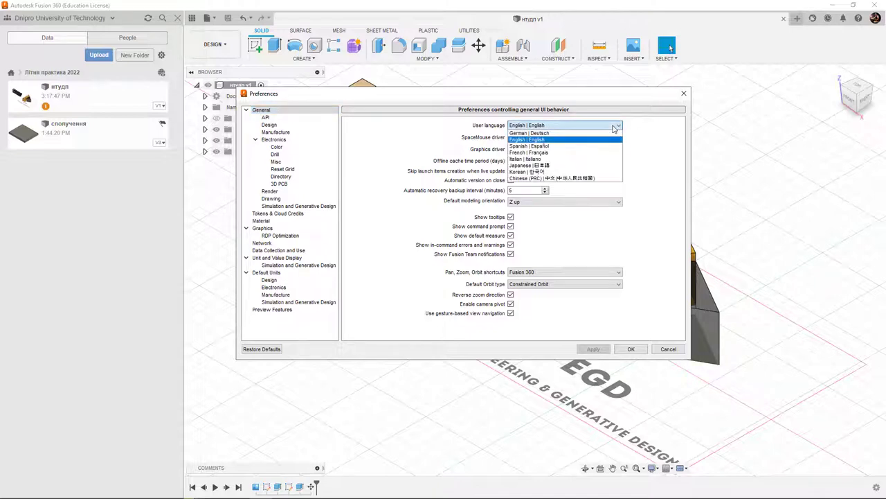
pyautogui.click(613, 127)
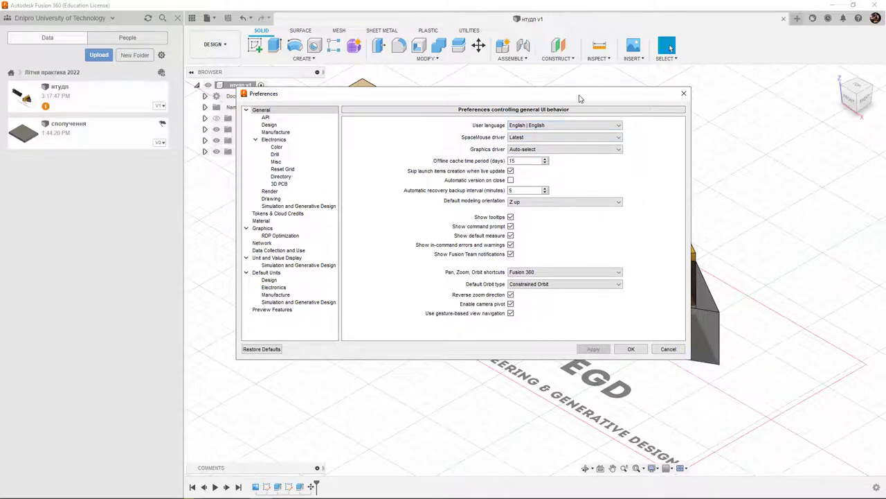
pyautogui.moveTo(579, 98)
pyautogui.mouseDown()
pyautogui.moveTo(556, 140)
pyautogui.moveTo(536, 104)
pyautogui.mouseUp()
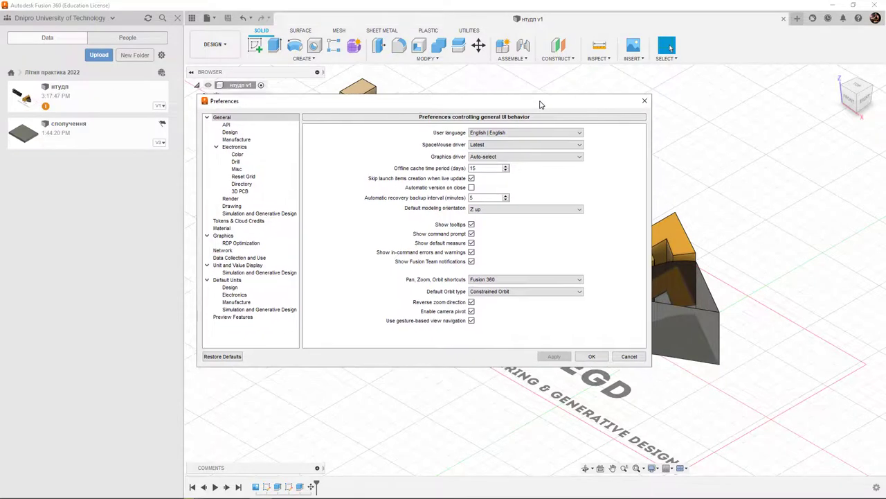
pyautogui.click(532, 209)
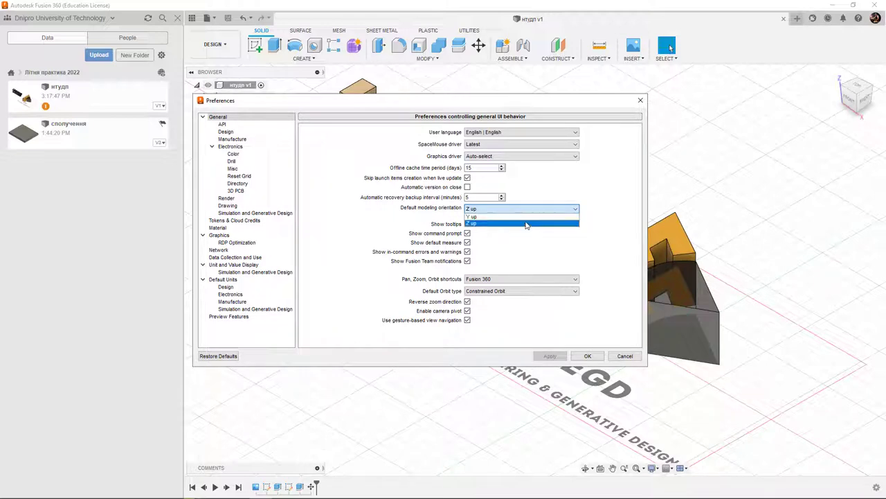
pyautogui.click(527, 223)
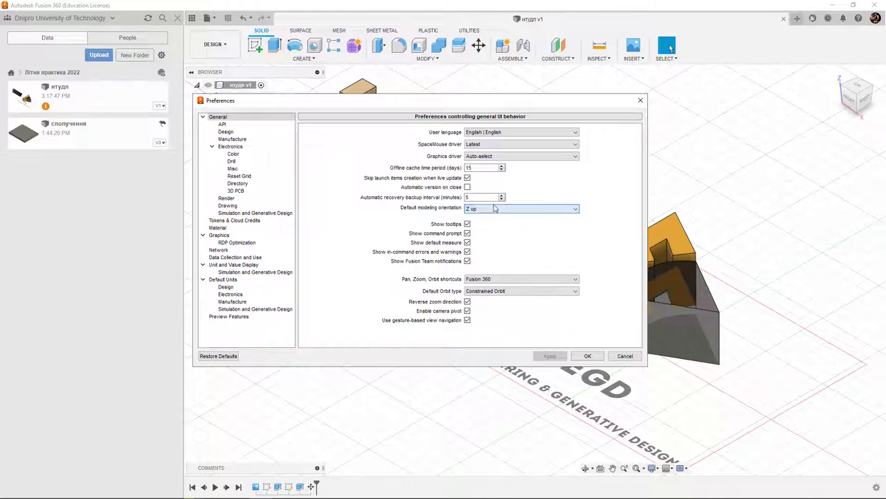
pyautogui.moveTo(556, 104); pyautogui.dragTo(574, 98)
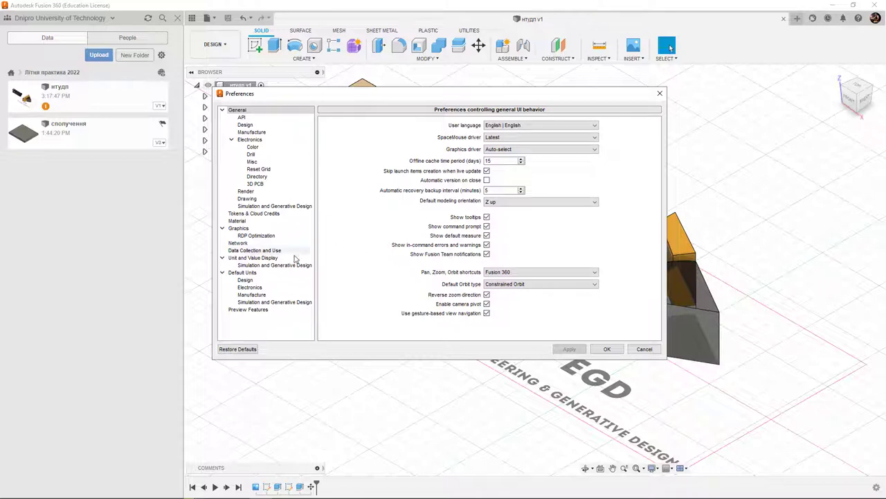
# Step: Under Default Units > Design, keep cm as the unit for new designs and confirm with OK
pyautogui.click(242, 273)
pyautogui.click(245, 280)
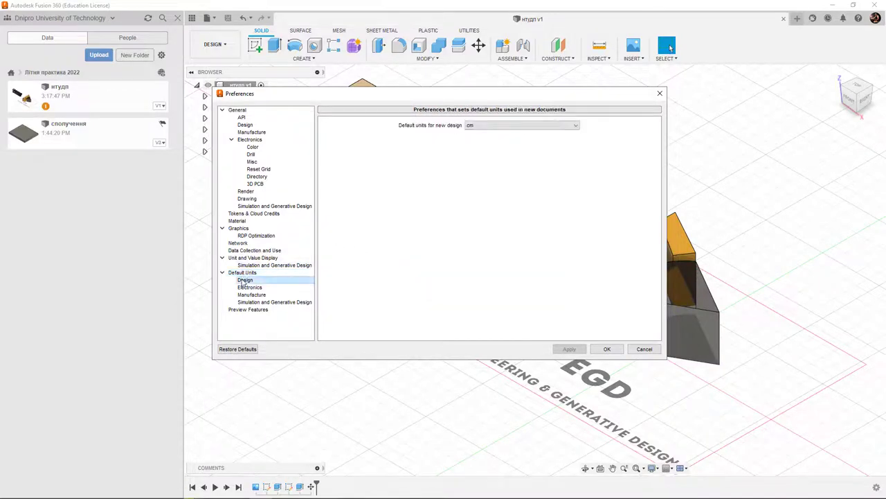
pyautogui.click(527, 126)
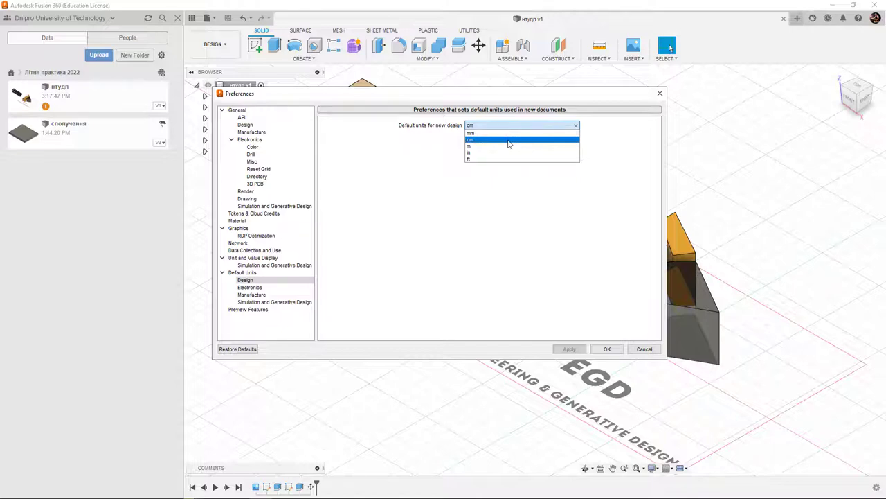
pyautogui.click(508, 141)
pyautogui.moveTo(507, 97); pyautogui.dragTo(513, 106)
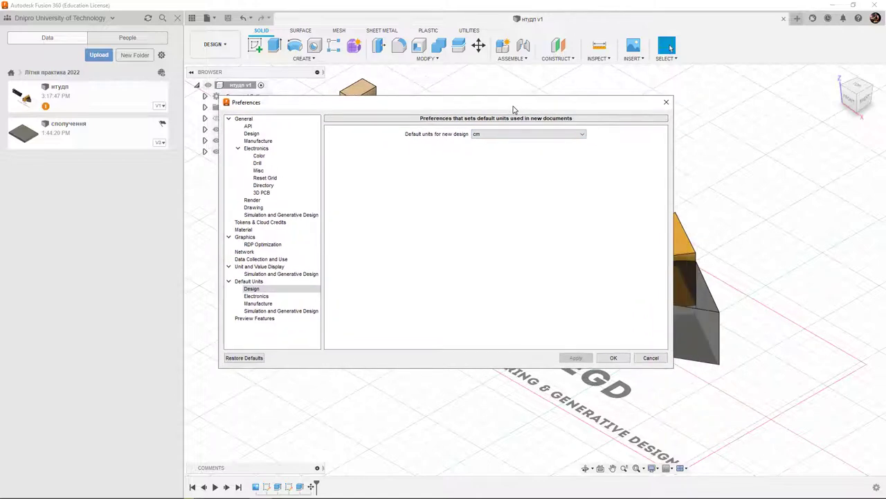
pyautogui.click(516, 134)
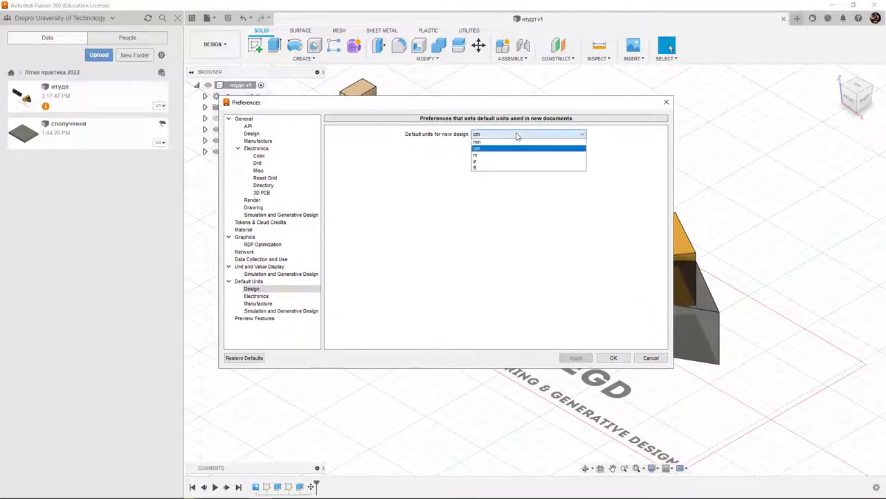
pyautogui.click(516, 135)
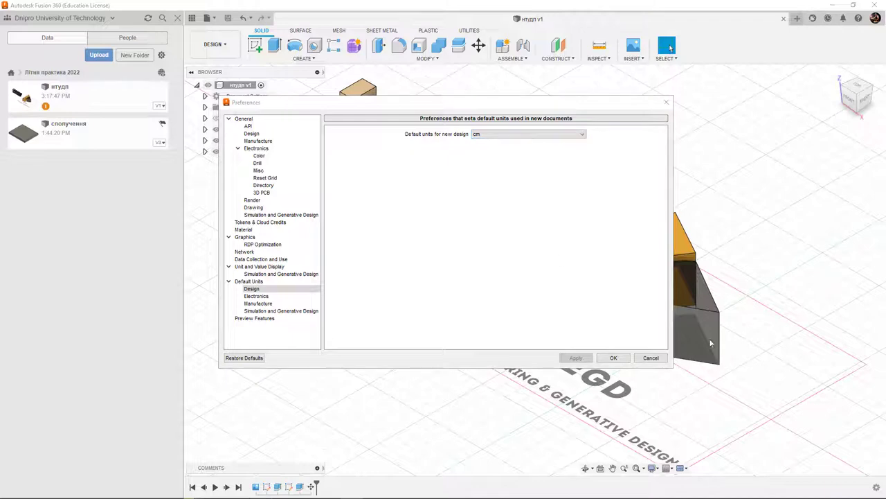
pyautogui.click(614, 358)
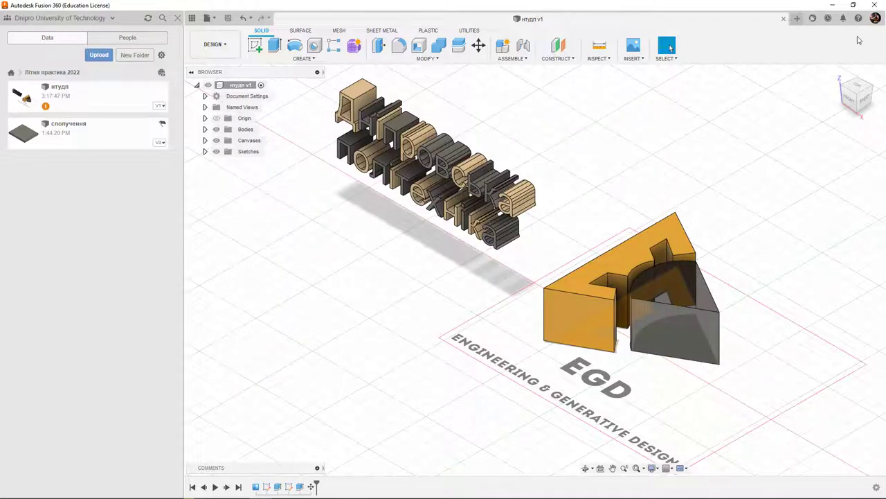
# Step: Glance at the account menu, then show the Learning Panel from the Help menu
pyautogui.click(875, 19)
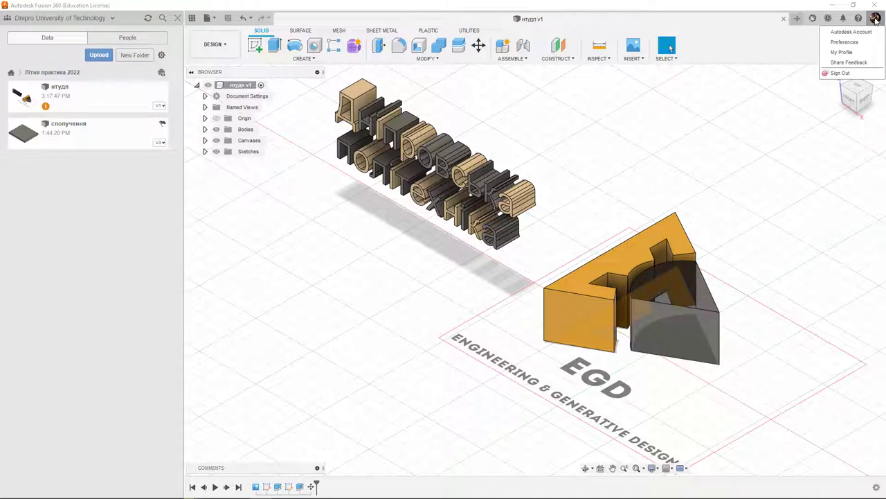
pyautogui.click(860, 19)
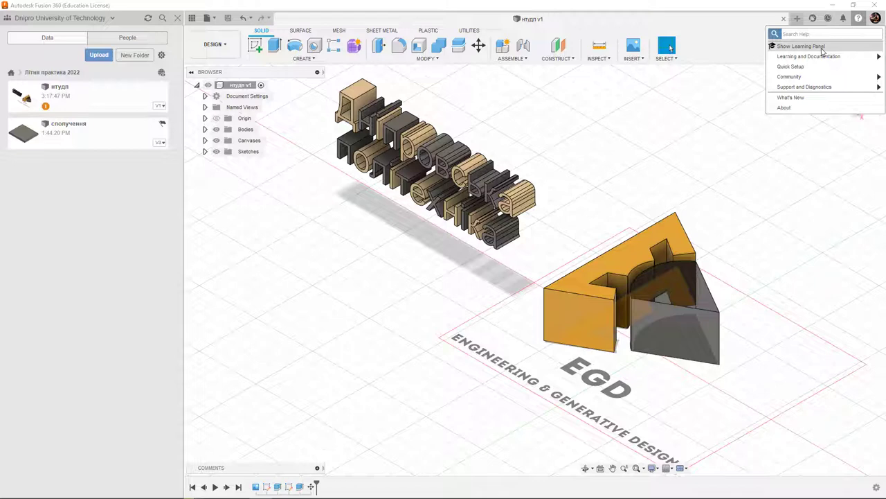
pyautogui.click(822, 47)
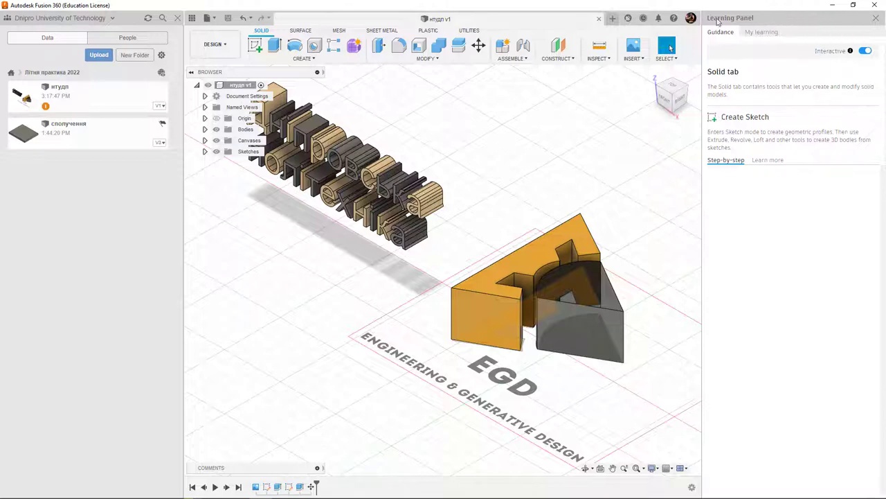
# Step: Open Product Documentation from the Help menu's Learning and Documentation options
pyautogui.click(674, 19)
pyautogui.moveTo(710, 56)
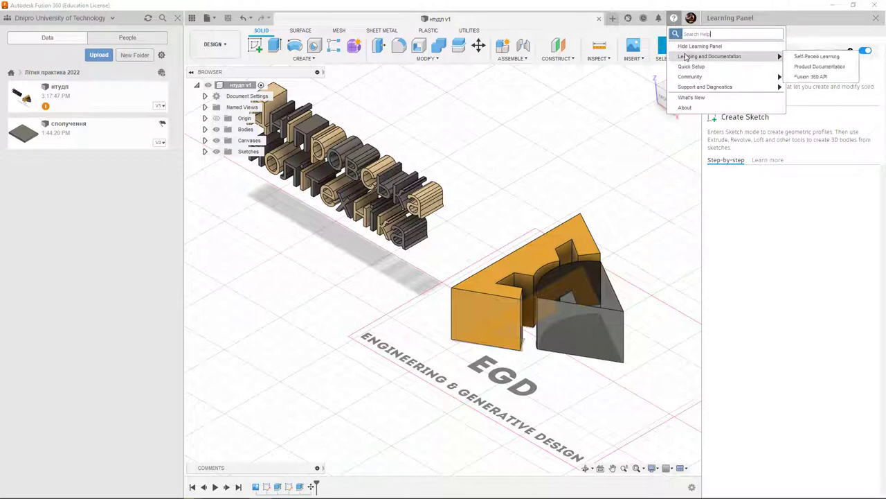
pyautogui.click(819, 66)
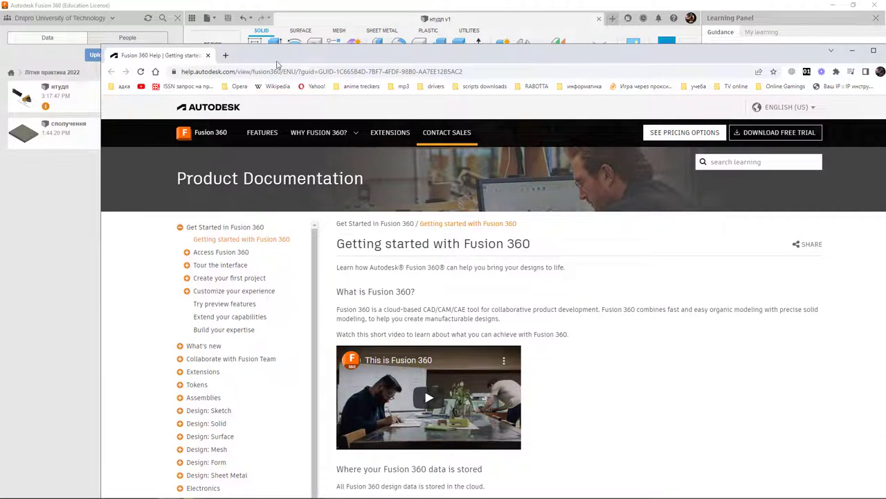
# Step: Maximize the Chrome documentation window, then minimize it to return to Fusion 360
pyautogui.doubleClick(329, 55)
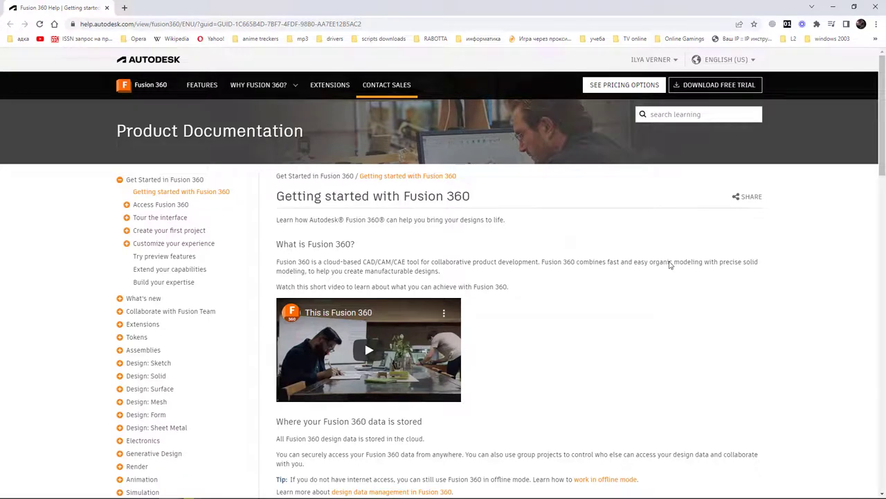
pyautogui.click(831, 8)
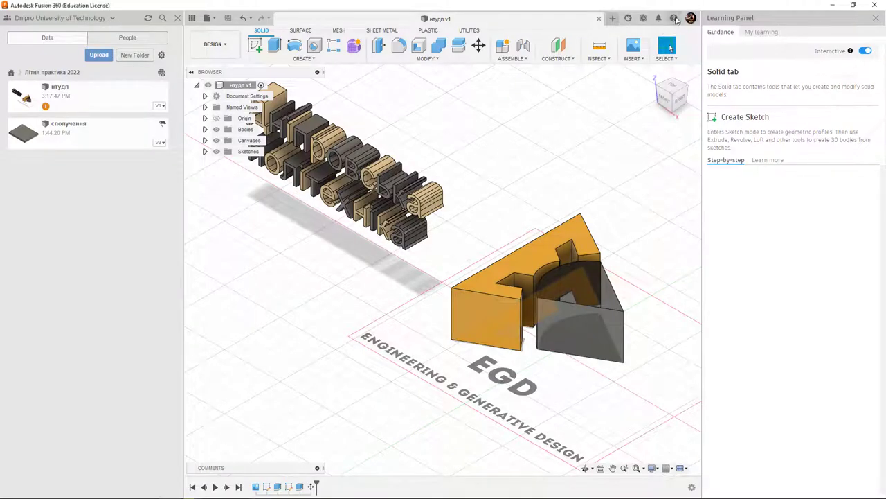
# Step: Open the Self-Paced Learning courses page from Fusion 360's Help menu
pyautogui.click(675, 19)
pyautogui.moveTo(709, 56)
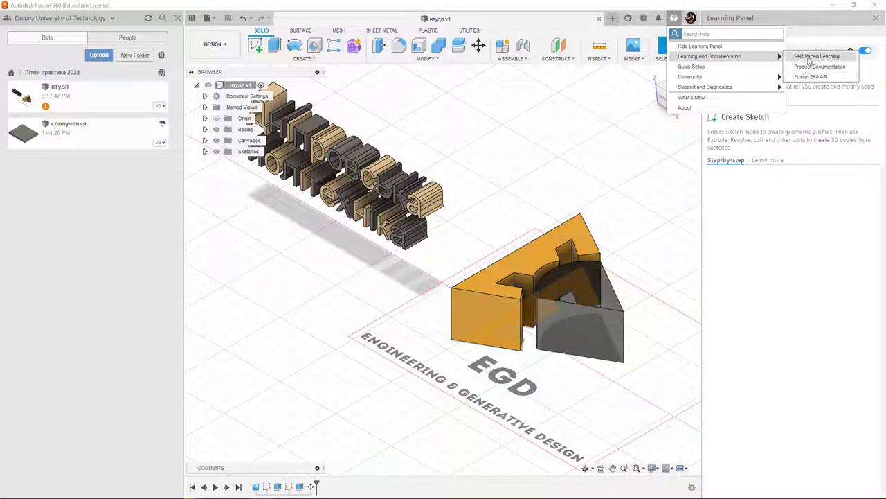
pyautogui.click(809, 58)
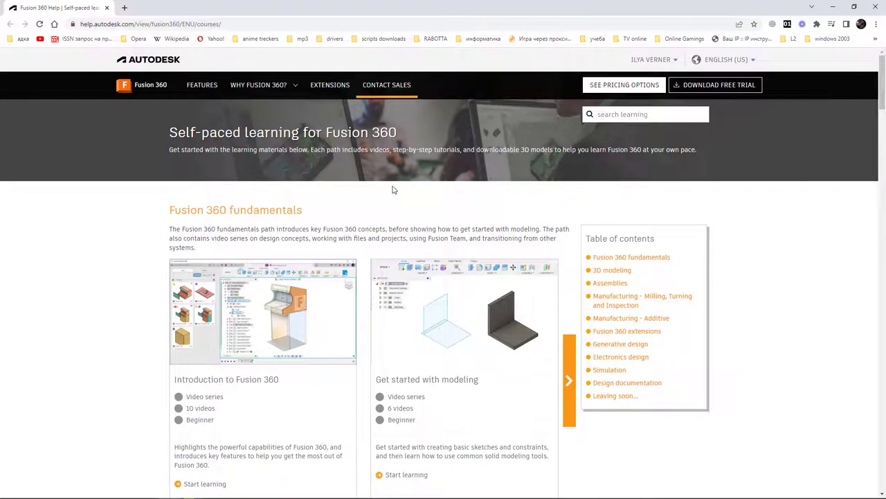
# Step: Scroll through the self-paced learning courses, including the assemblies and manufacturing courses
pyautogui.scroll(-1, 392, 189)
pyautogui.scroll(-1, 393, 189)
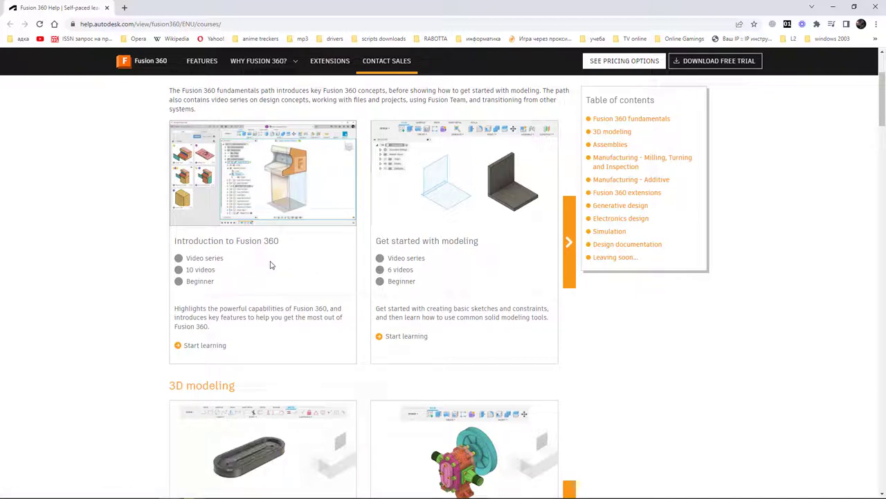
pyautogui.scroll(-1, 271, 265)
pyautogui.scroll(-1, 272, 265)
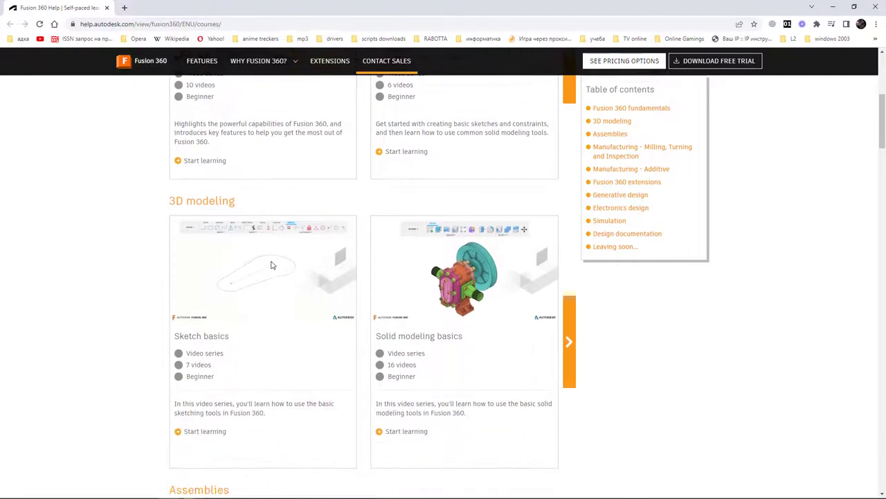
pyautogui.scroll(-2, 274, 264)
pyautogui.scroll(-2, 275, 261)
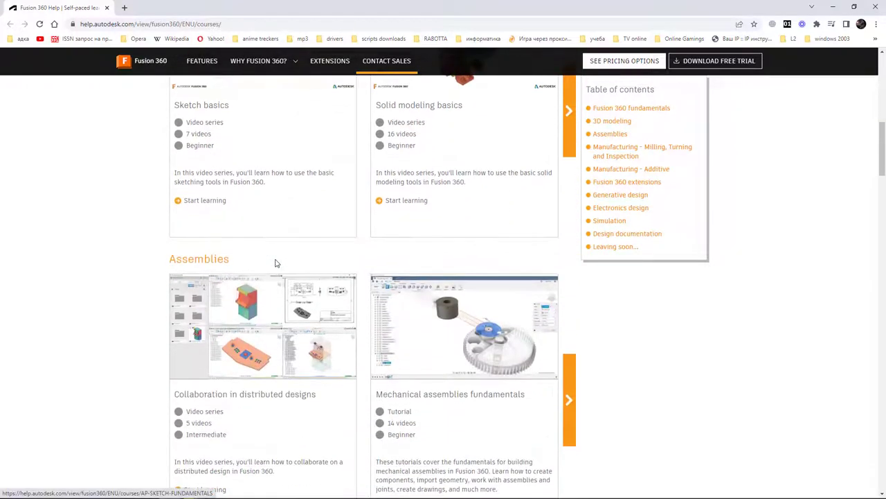
pyautogui.scroll(-2, 308, 294)
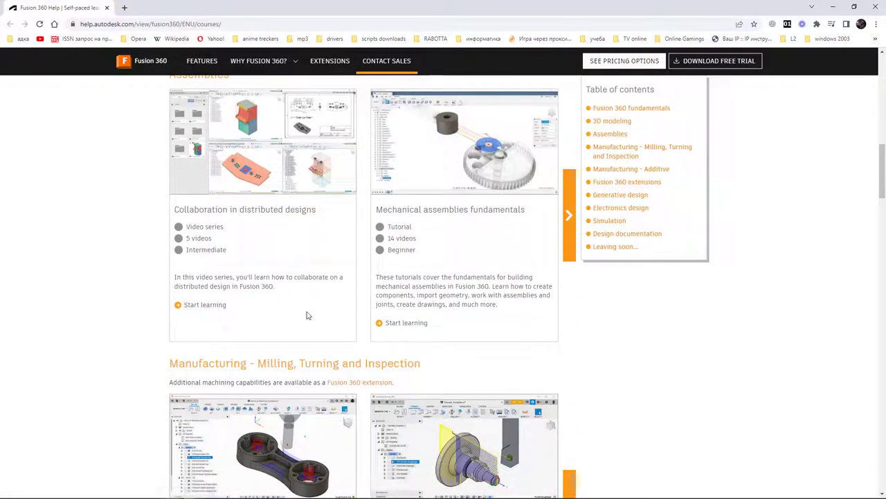
pyautogui.scroll(2, 308, 315)
pyautogui.scroll(-3, 311, 313)
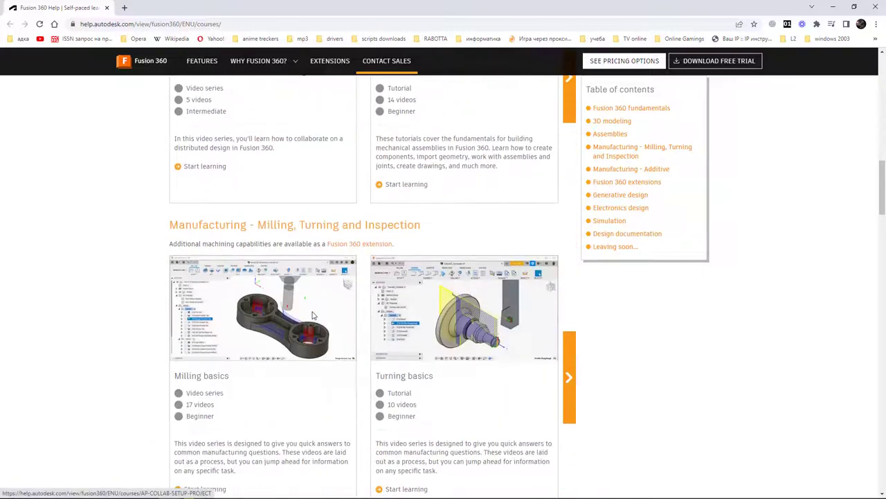
pyautogui.scroll(4, 319, 311)
pyautogui.scroll(8, 318, 311)
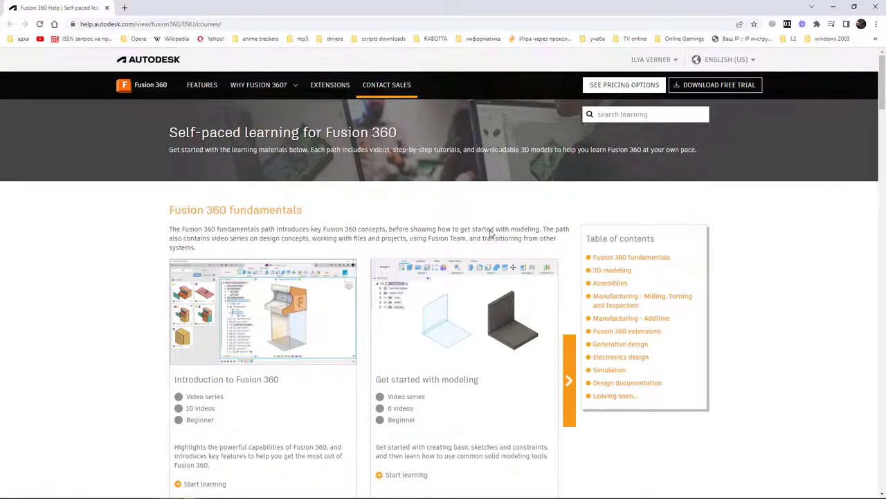
# Step: Minimize Chrome to return to Fusion 360 and bring up the Help menu
pyautogui.scroll(-1, 482, 216)
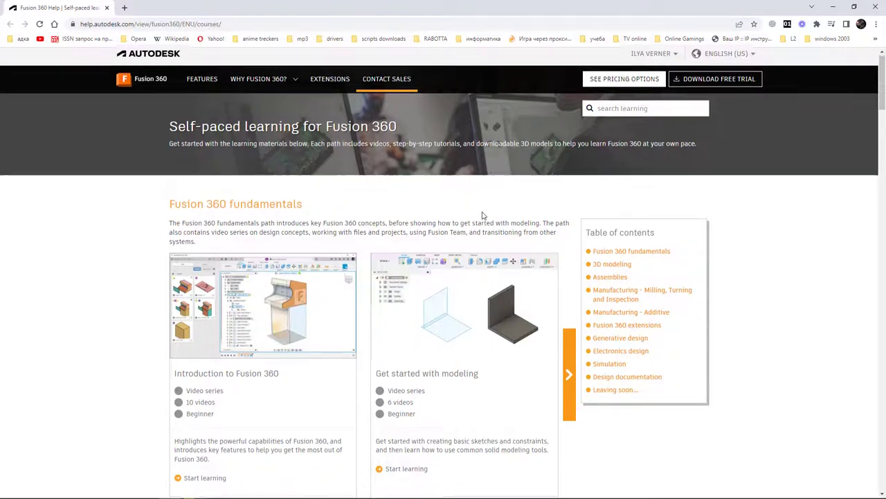
pyautogui.click(834, 8)
pyautogui.click(673, 18)
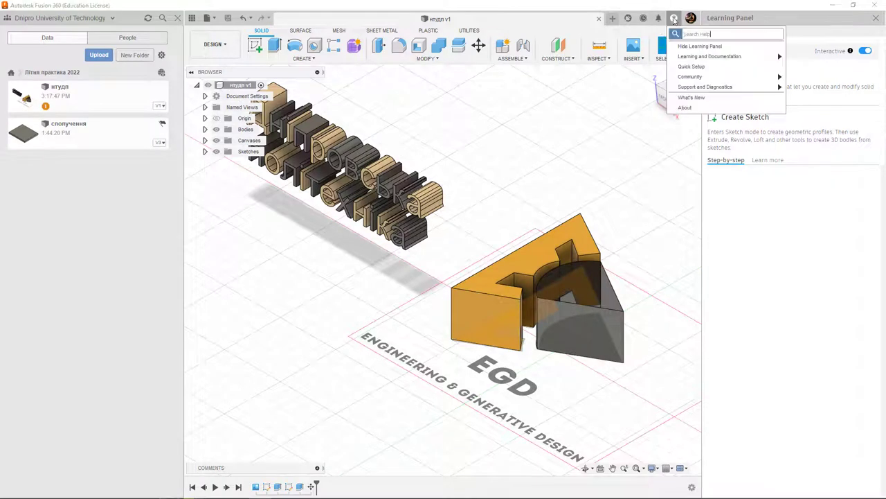
# Step: Open the Quick Setup panel and review the default units and CAD experience choices
pyautogui.click(692, 67)
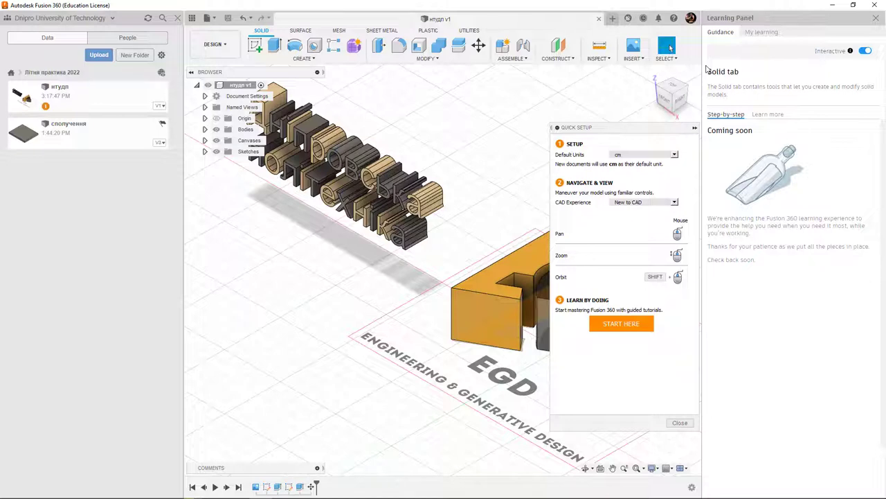
pyautogui.click(675, 155)
pyautogui.click(674, 156)
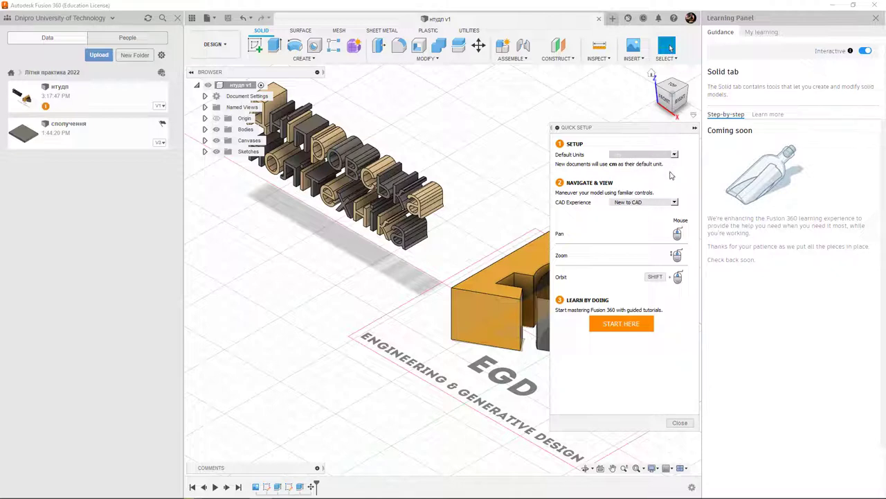
pyautogui.click(664, 202)
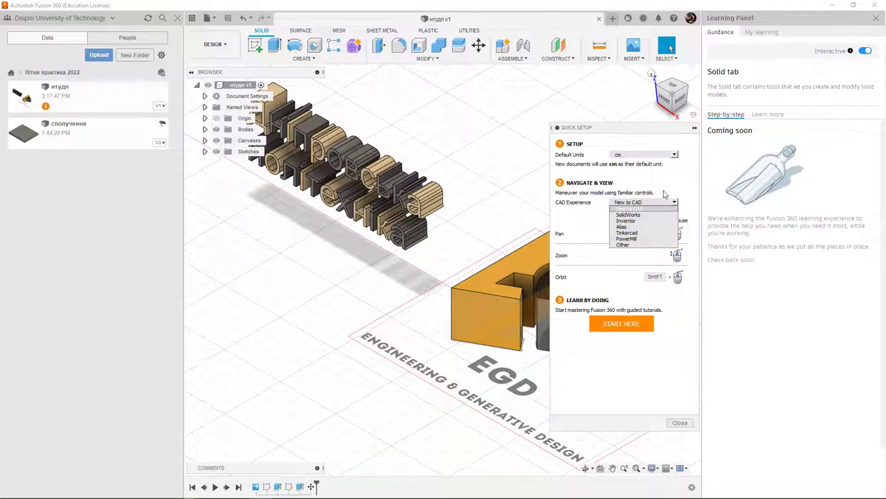
# Step: Keep 'New to CAD' as the experience, then open the Fusion 360 online Gallery from Help
pyautogui.click(665, 192)
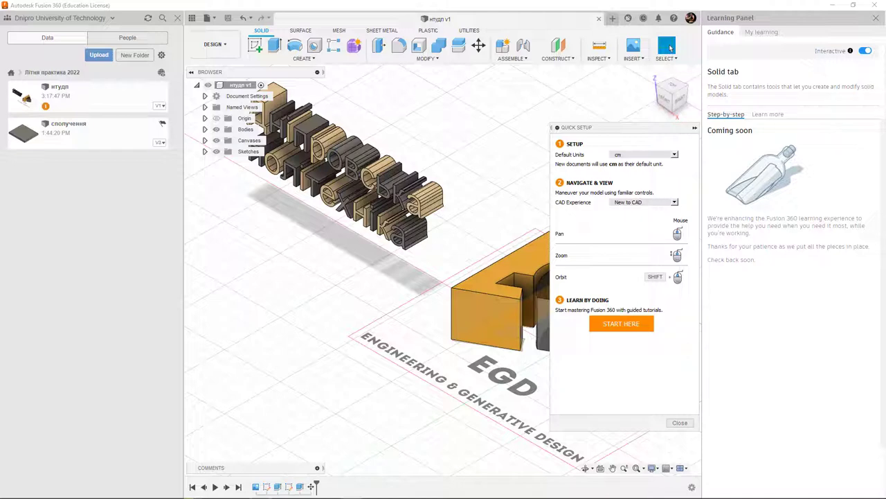
pyautogui.click(673, 19)
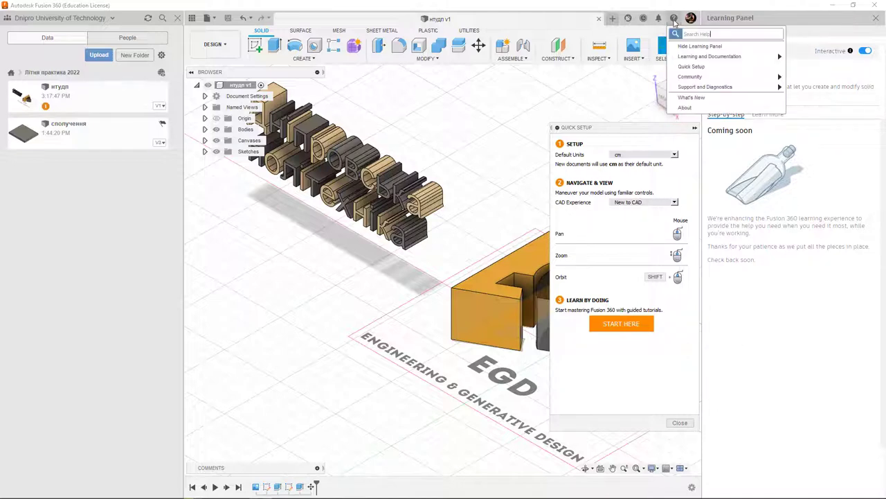
pyautogui.moveTo(692, 77)
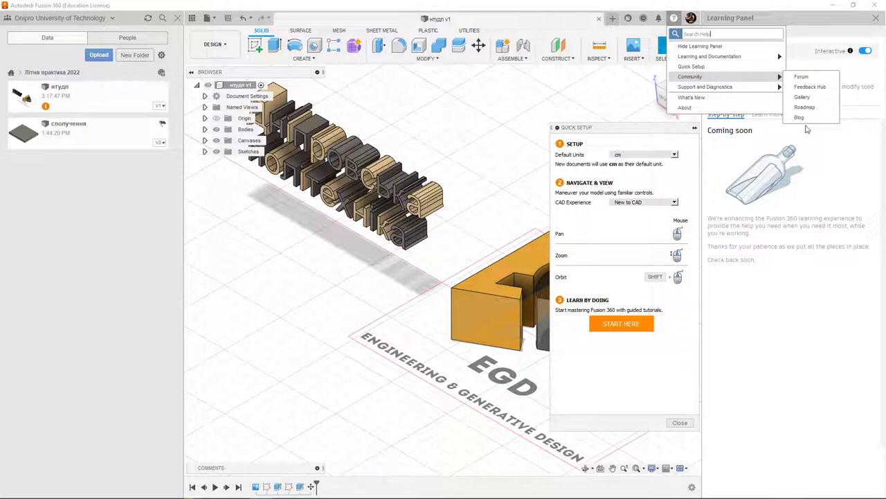
pyautogui.click(802, 97)
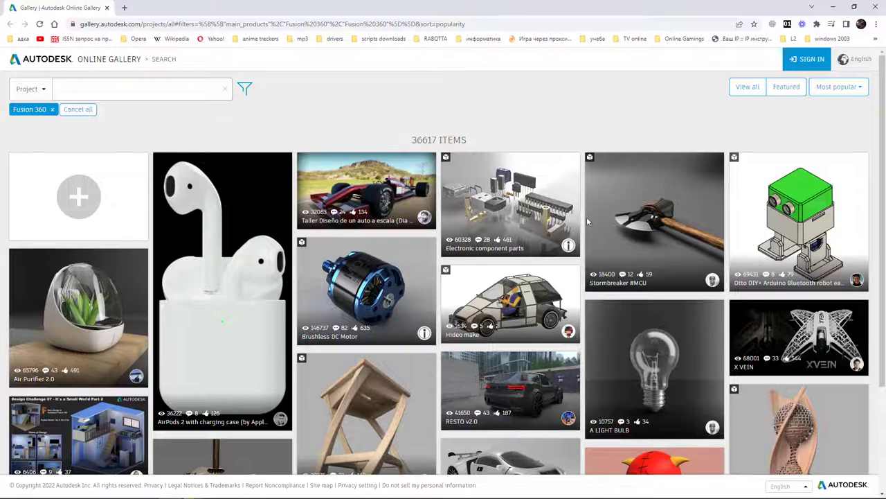
# Step: Scroll down through the gallery's Fusion 360 project tiles and back up
pyautogui.scroll(-2, 592, 219)
pyautogui.scroll(-1, 592, 219)
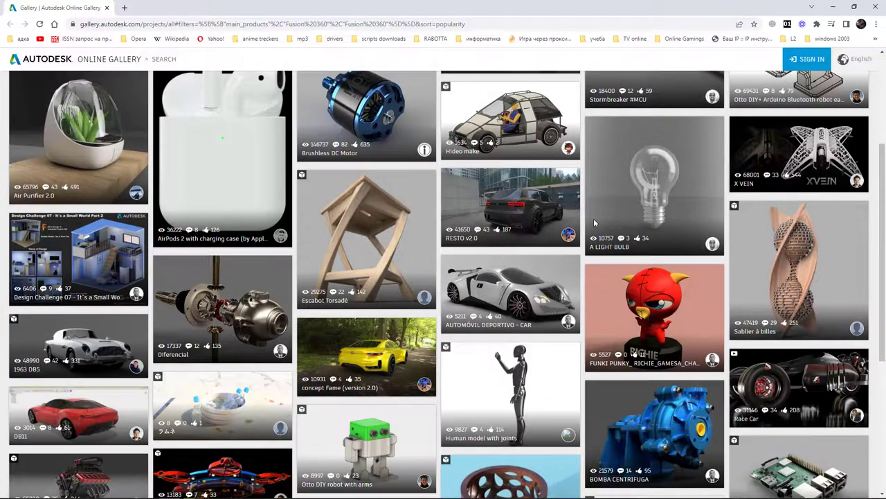
pyautogui.scroll(-4, 594, 218)
pyautogui.scroll(-3, 594, 220)
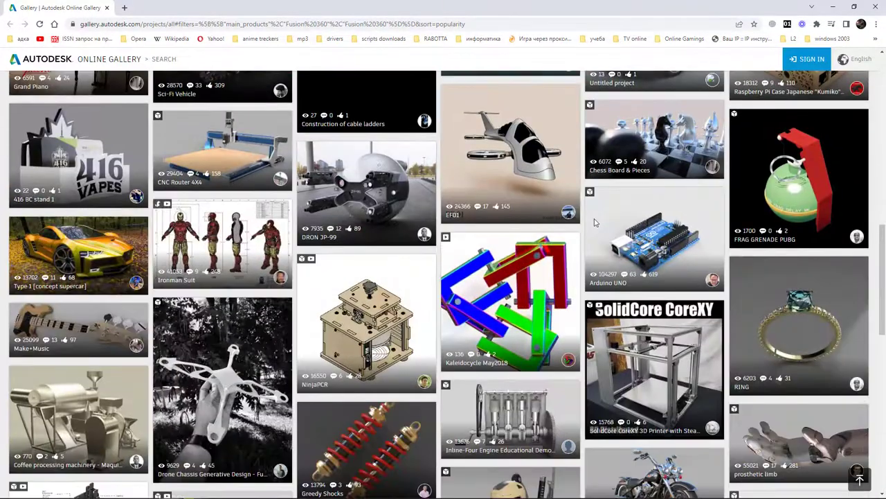
pyautogui.scroll(-2, 594, 220)
pyautogui.scroll(5, 597, 216)
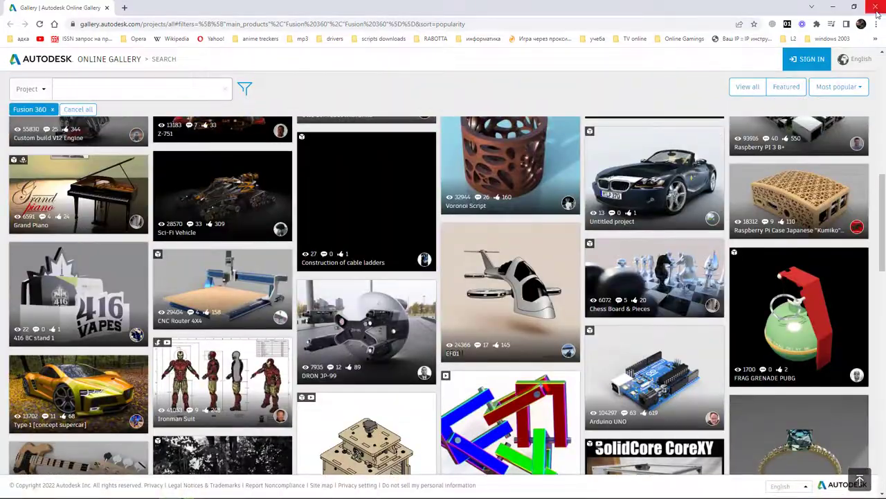
pyautogui.moveTo(670, 93)
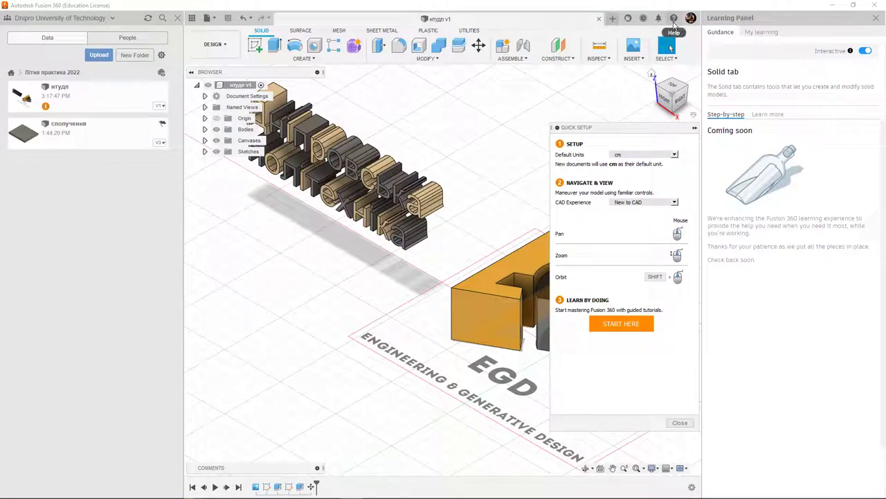
# Step: Open the Autodesk Community forum from Help and maximize its Chrome window
pyautogui.click(672, 21)
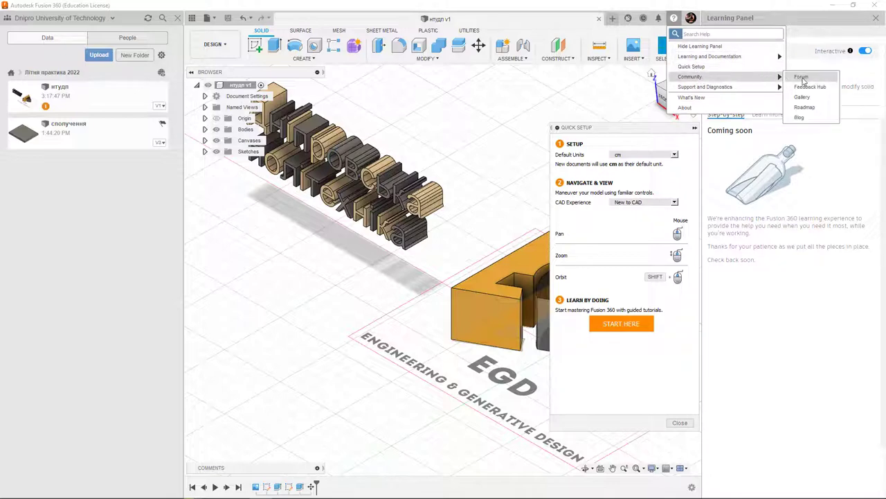
pyautogui.click(803, 80)
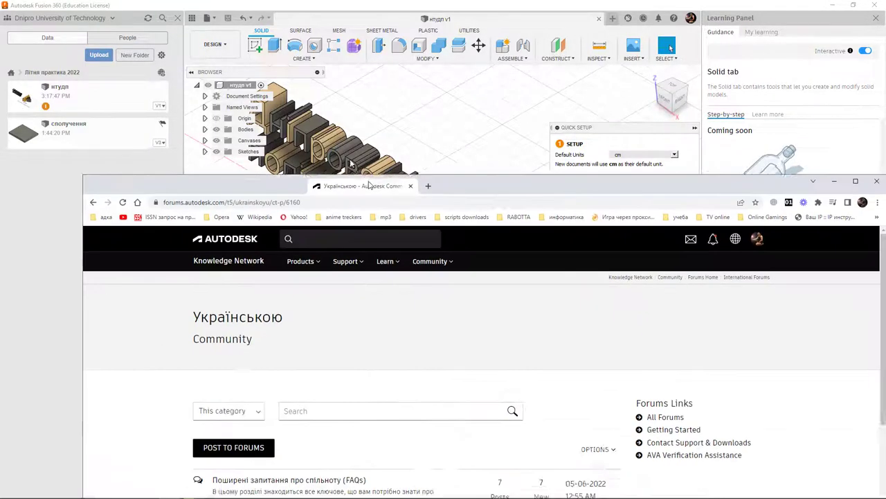
pyautogui.moveTo(427, 182); pyautogui.dragTo(428, 61)
pyautogui.doubleClick(427, 62)
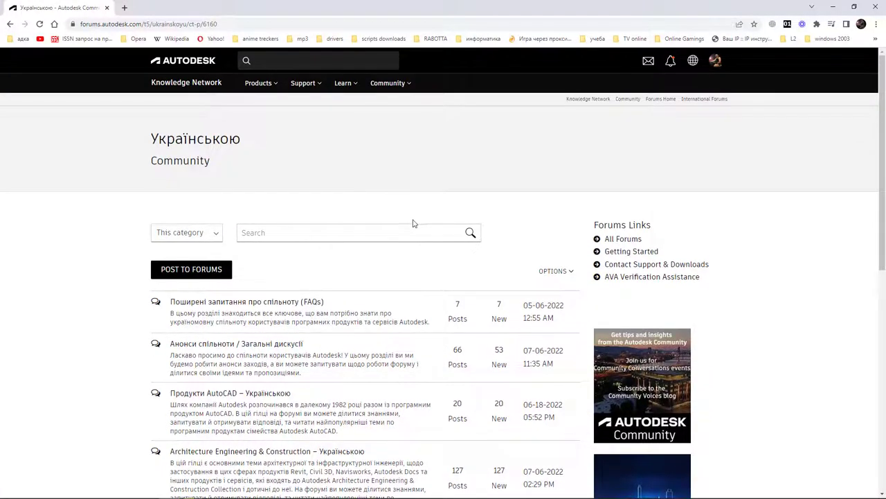
# Step: Scroll through the Ukrainian forum categories, then minimize Chrome to return to the нтудп v1 design
pyautogui.scroll(-2, 323, 390)
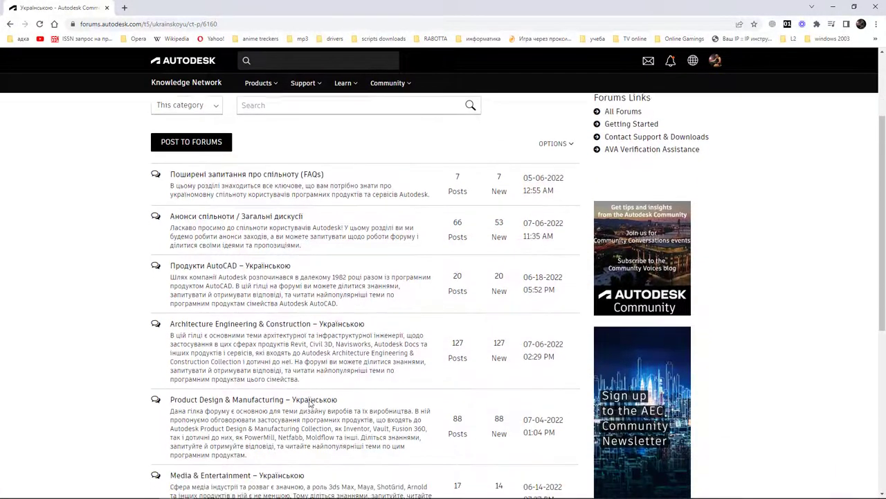
pyautogui.scroll(-2, 323, 419)
pyautogui.scroll(-2, 377, 460)
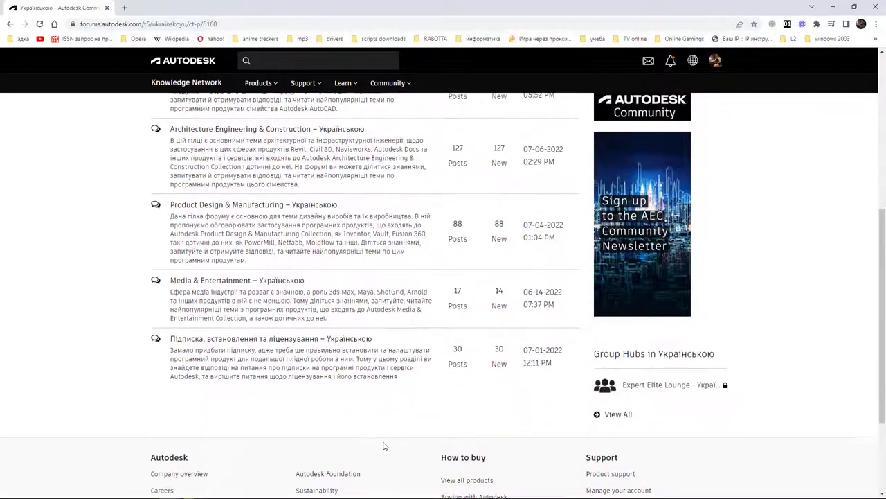
pyautogui.scroll(1, 381, 439)
pyautogui.scroll(2, 380, 439)
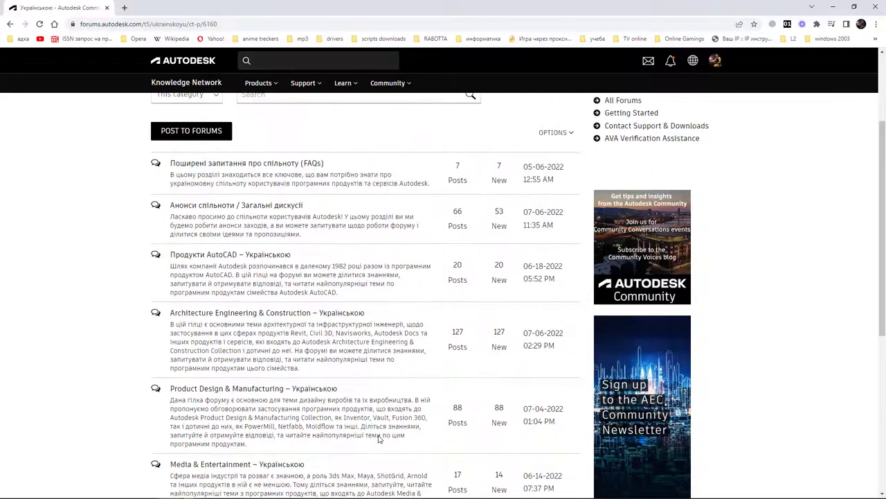
pyautogui.scroll(1, 379, 439)
pyautogui.scroll(1, 379, 438)
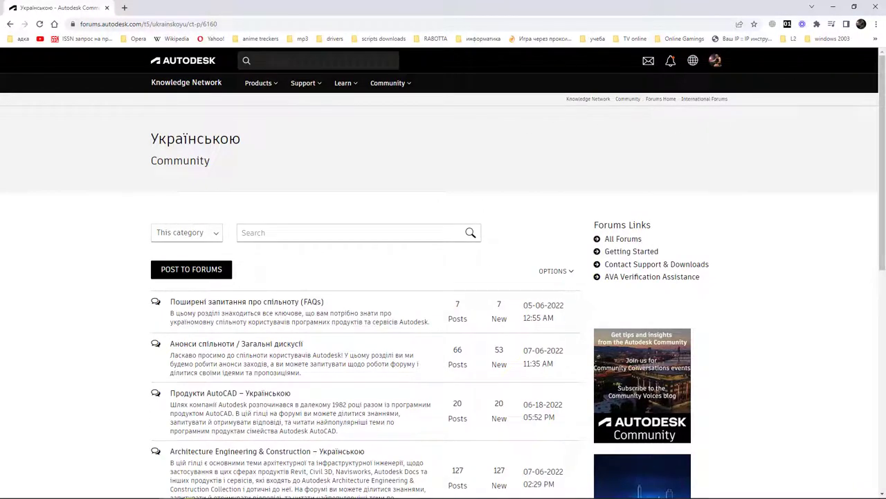
pyautogui.click(833, 7)
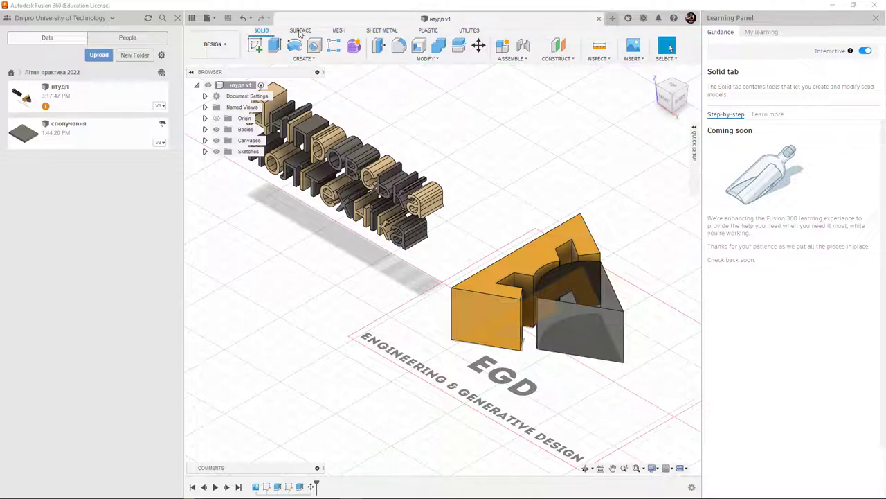
# Step: Activate the SURFACE tab so the Learning Panel explains surface modelling
pyautogui.click(300, 31)
pyautogui.click(262, 31)
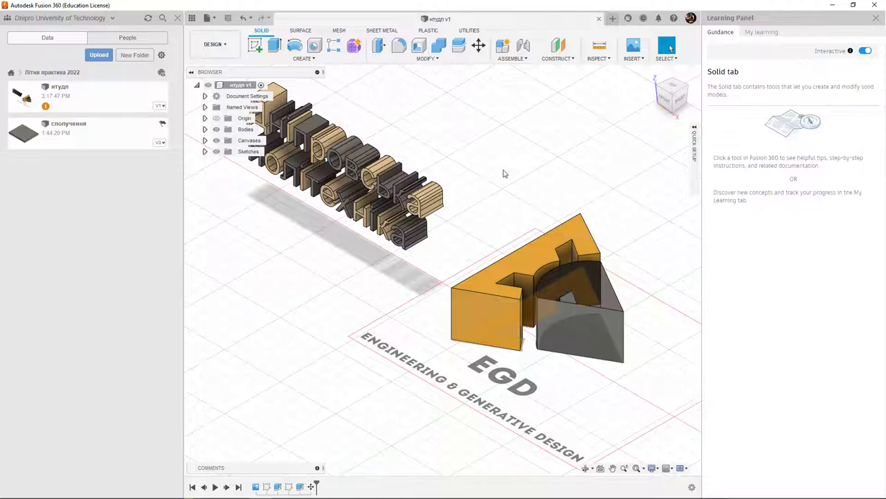
pyautogui.click(302, 31)
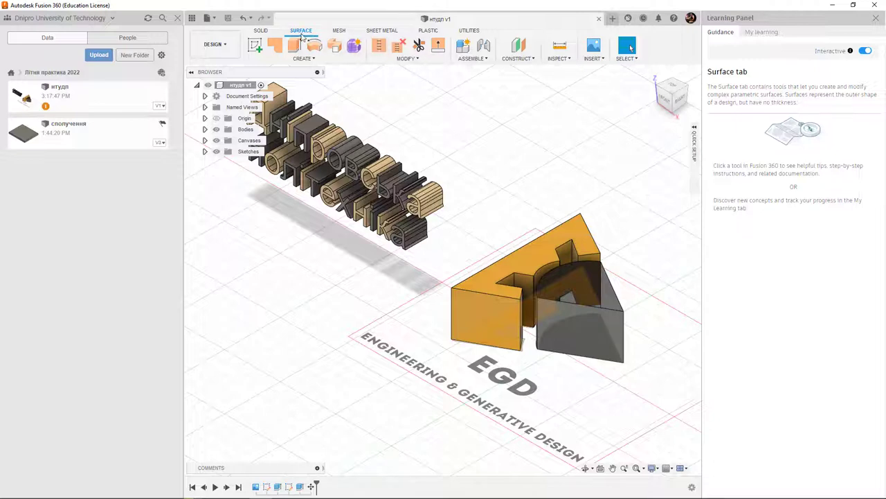
# Step: Switch the toolbar to the MESH tools
pyautogui.click(342, 33)
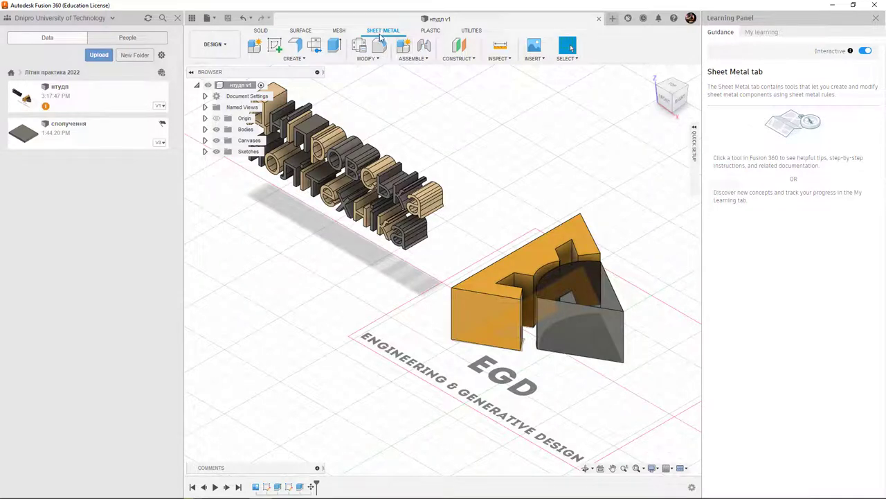
# Step: Go through the PLASTIC tab to the UTILITIES tools with their Learning Panel guidance
pyautogui.click(430, 32)
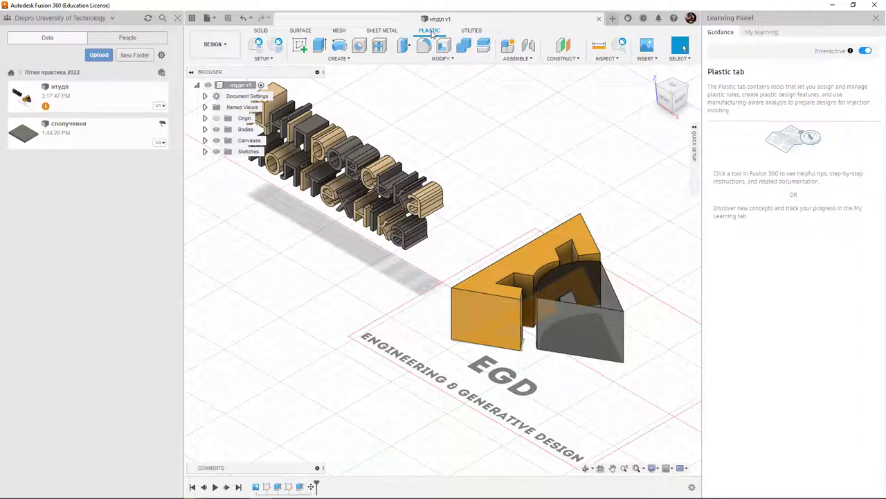
pyautogui.click(469, 32)
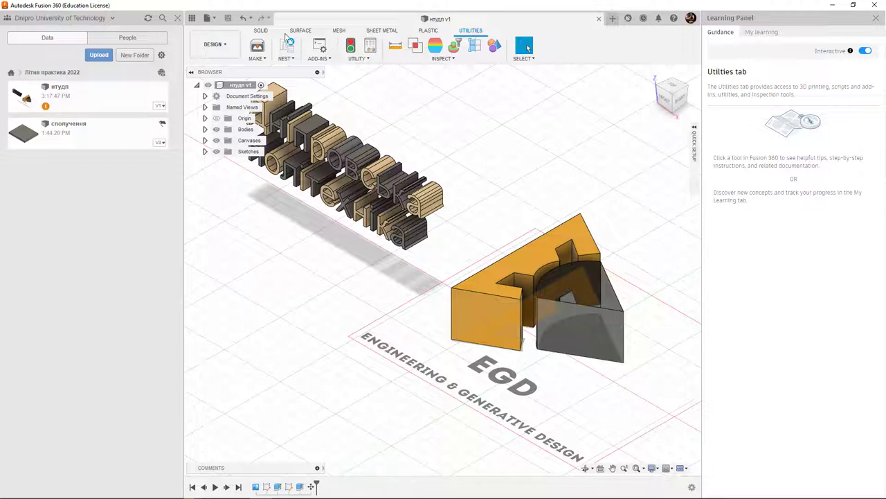
# Step: Return to the SOLID tools, close the Learning Panel, and start Create Sketch
pyautogui.click(262, 32)
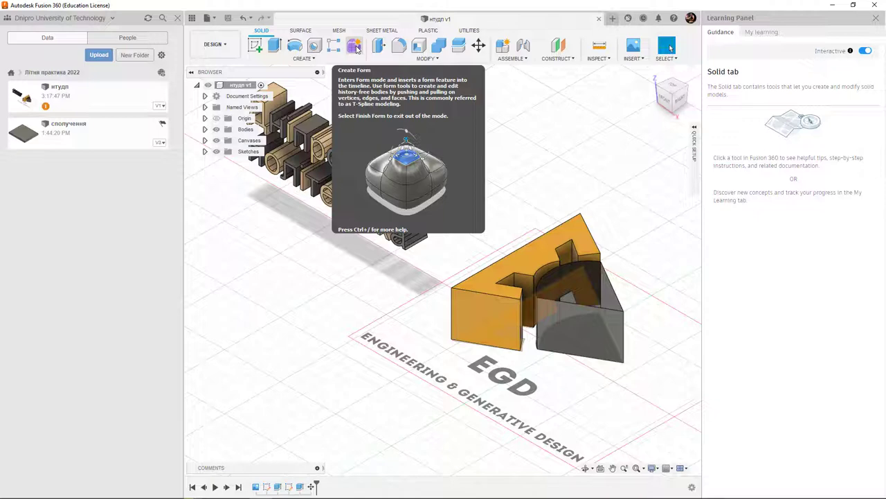
pyautogui.click(875, 18)
pyautogui.click(69, 49)
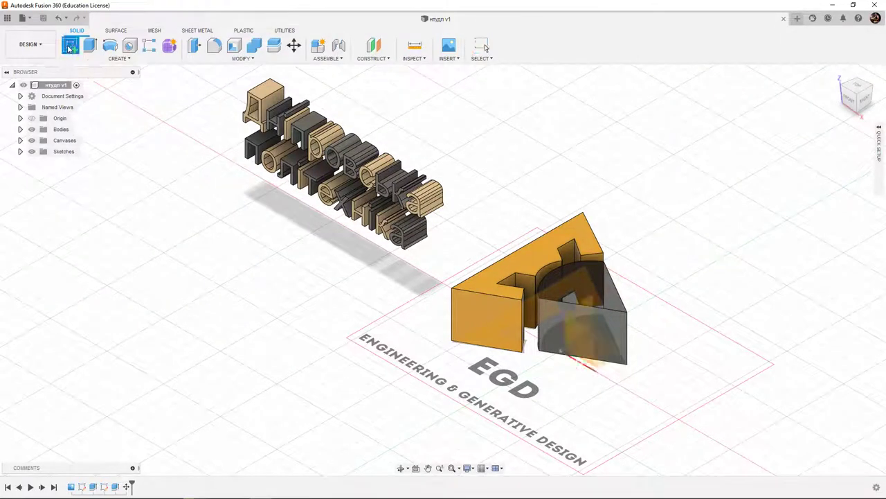
# Step: Start a sketch on the front plane and draw a 2-point rectangle
pyautogui.click(593, 362)
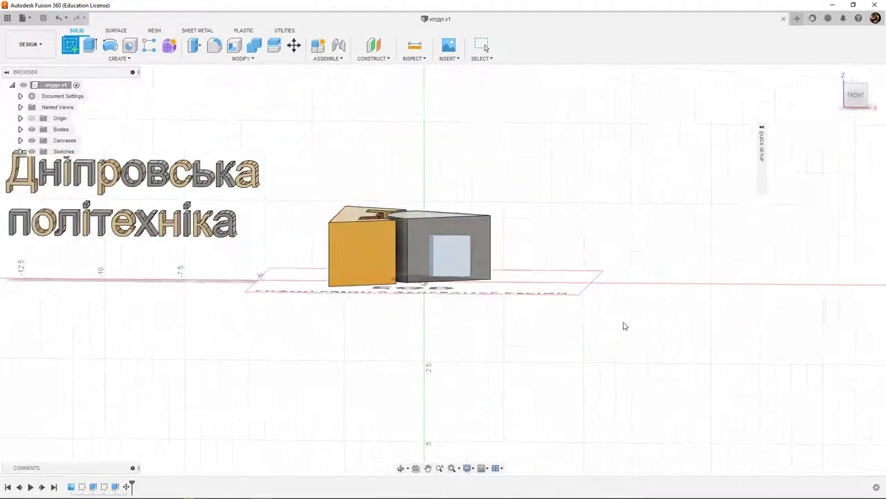
pyautogui.moveTo(607, 208); pyautogui.dragTo(529, 310, button='middle')
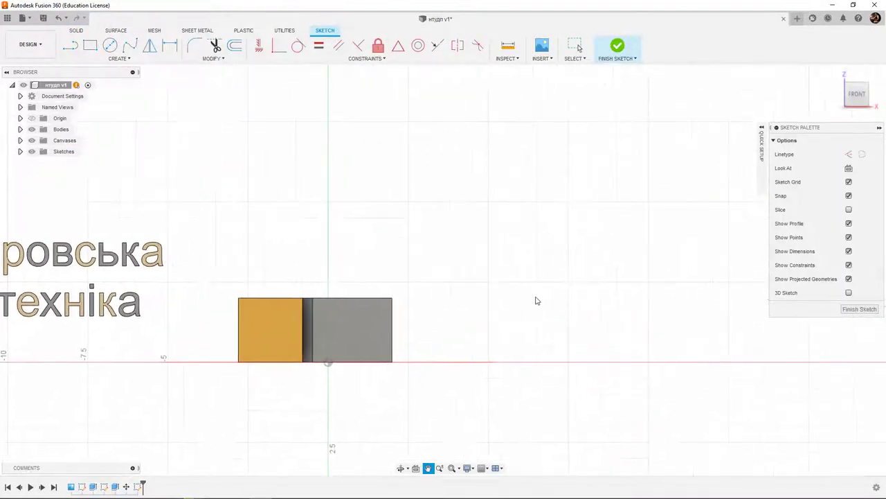
pyautogui.click(90, 45)
pyautogui.click(422, 215)
pyautogui.click(654, 320)
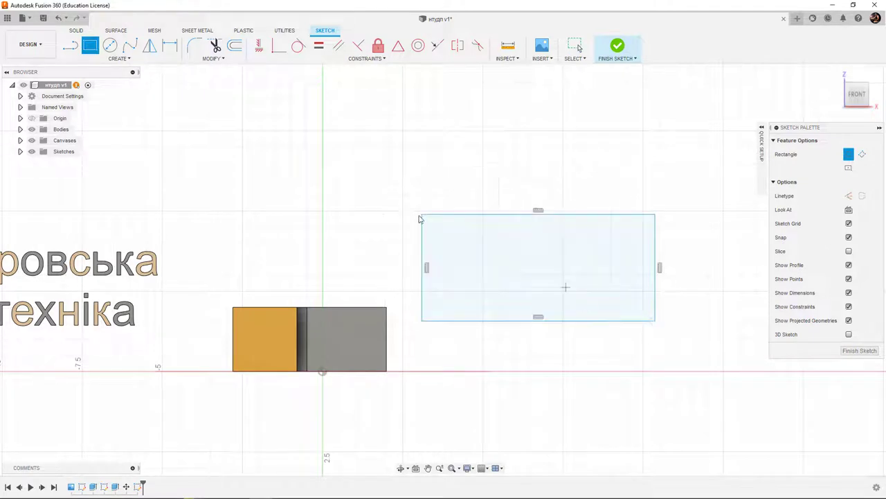
# Step: Add a circle at the rectangle's right edge, then trim the inner arc and right edge into a rounded end
pyautogui.click(111, 45)
pyautogui.click(636, 268)
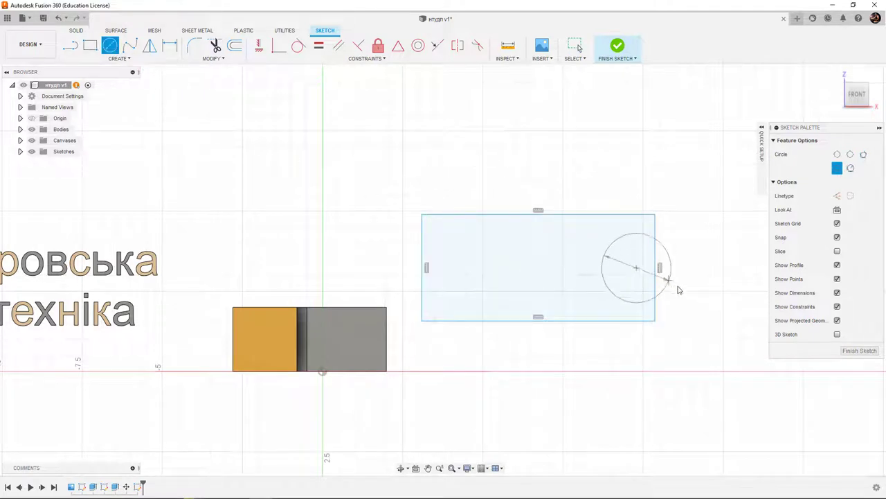
pyautogui.click(683, 288)
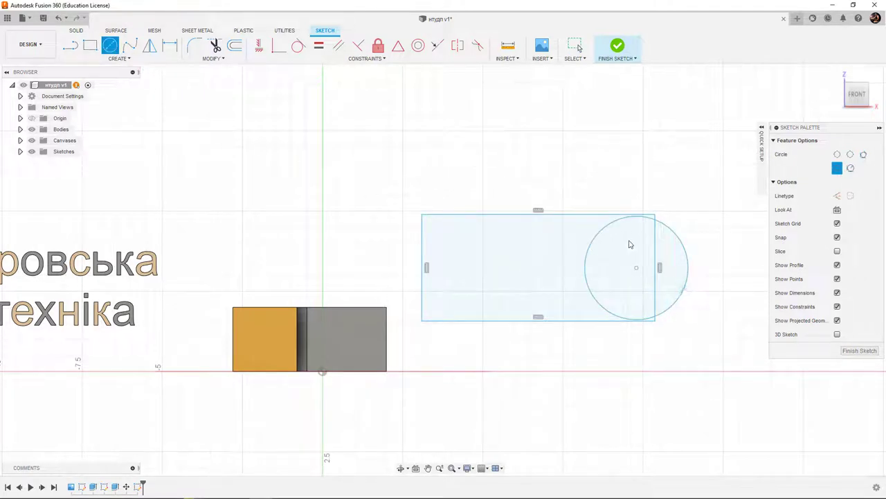
pyautogui.click(214, 46)
pyautogui.click(641, 244)
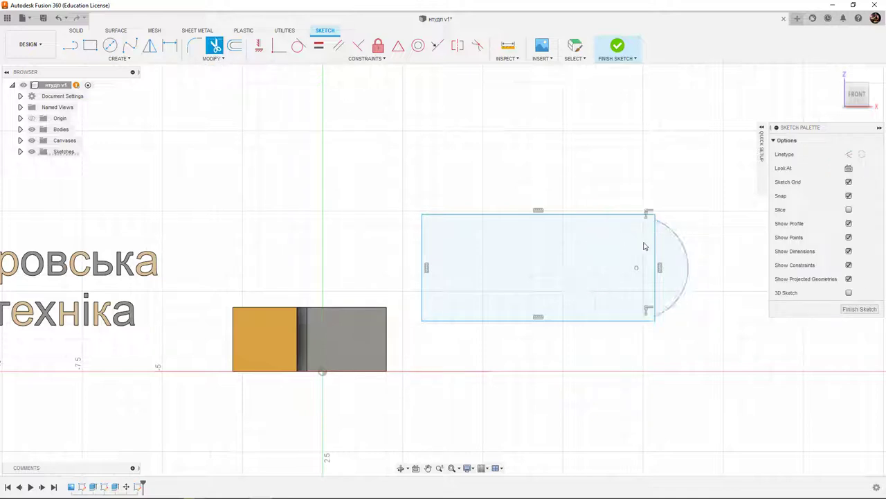
pyautogui.click(656, 245)
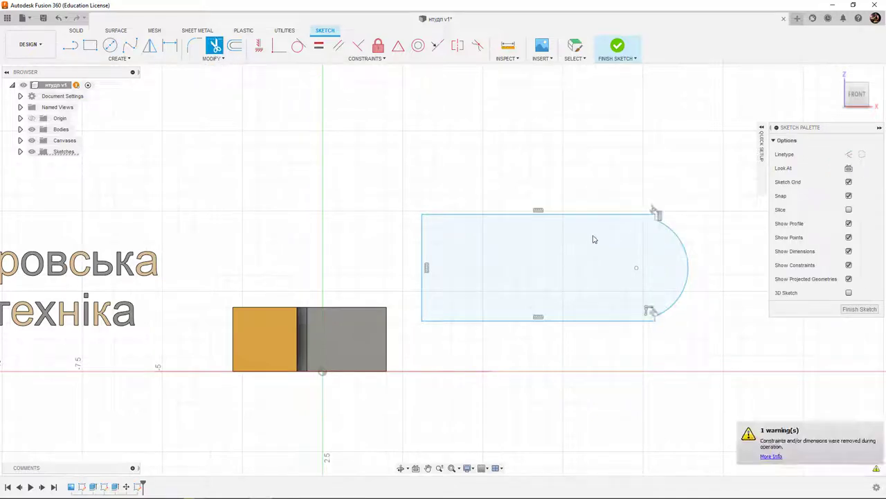
# Step: Dimension the slot's top line to 7.271 cm and its rounded end to radius 1.613 cm
pyautogui.press('d')
pyautogui.click(547, 215)
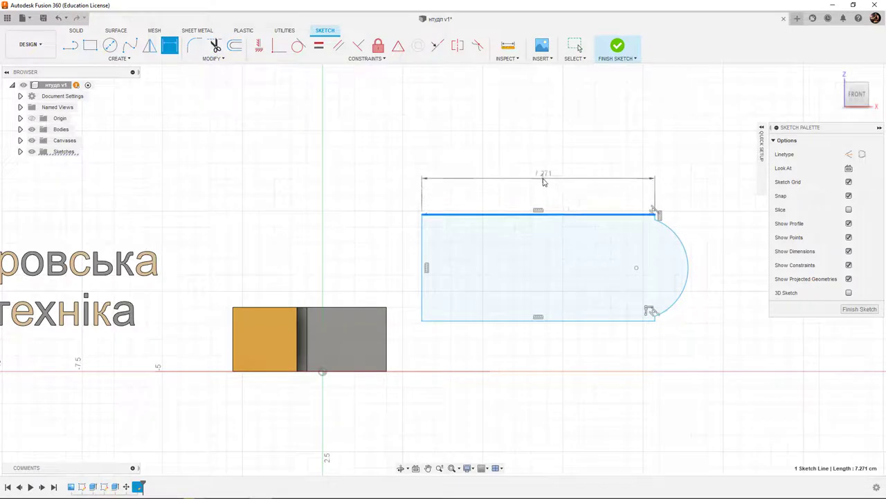
pyautogui.click(544, 180)
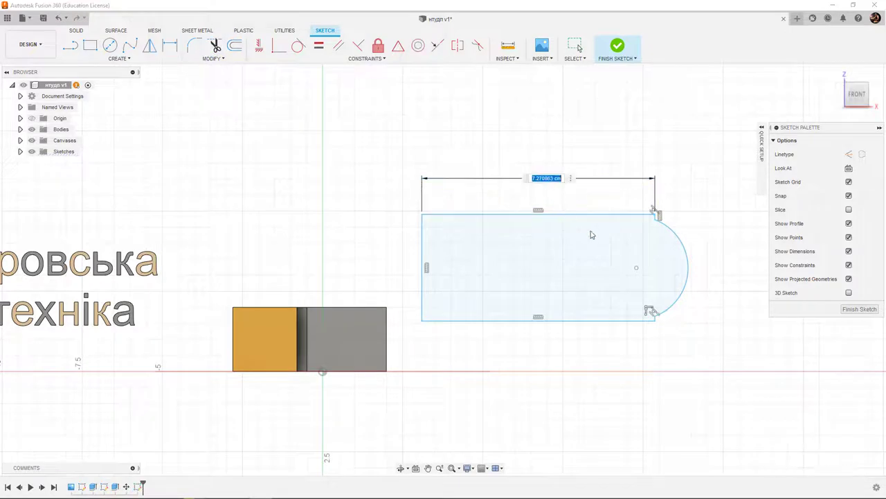
pyautogui.press('Return')
pyautogui.click(688, 252)
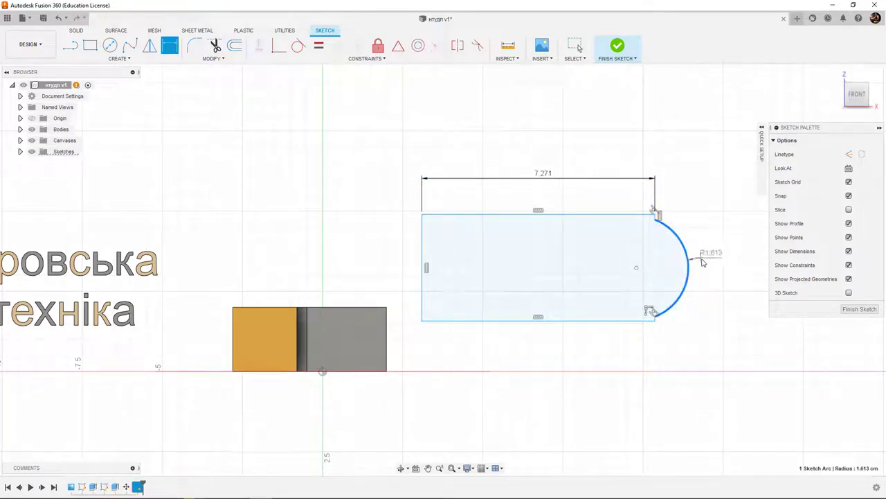
pyautogui.click(703, 261)
pyautogui.press('Return')
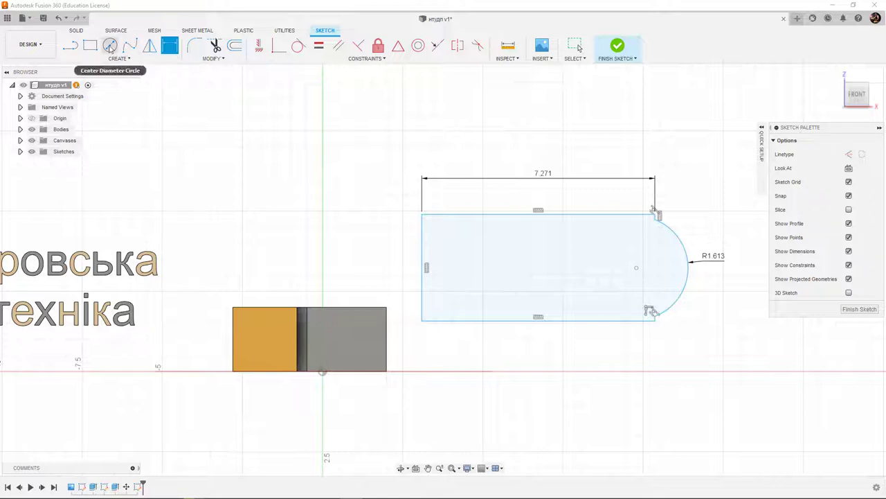
# Step: Draw a small center-diameter circle above the slot and switch it to construction linetype
pyautogui.click(110, 45)
pyautogui.click(374, 153)
pyautogui.click(389, 177)
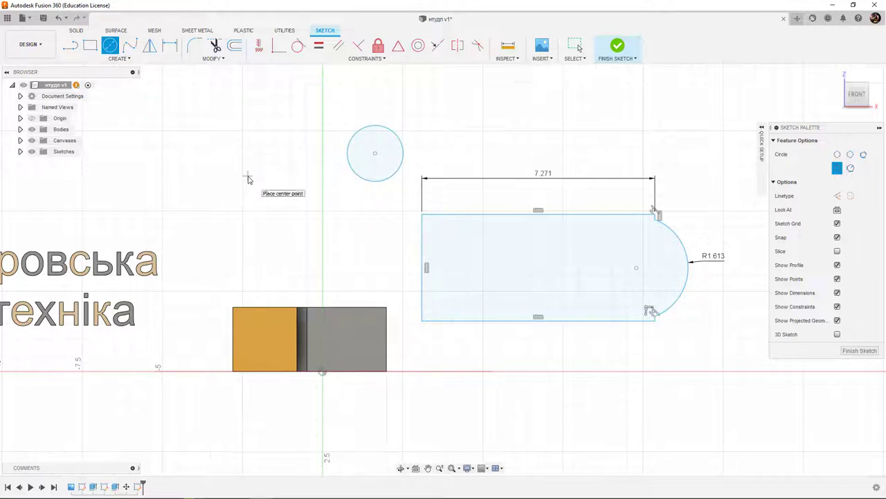
pyautogui.press('Escape')
pyautogui.click(403, 154)
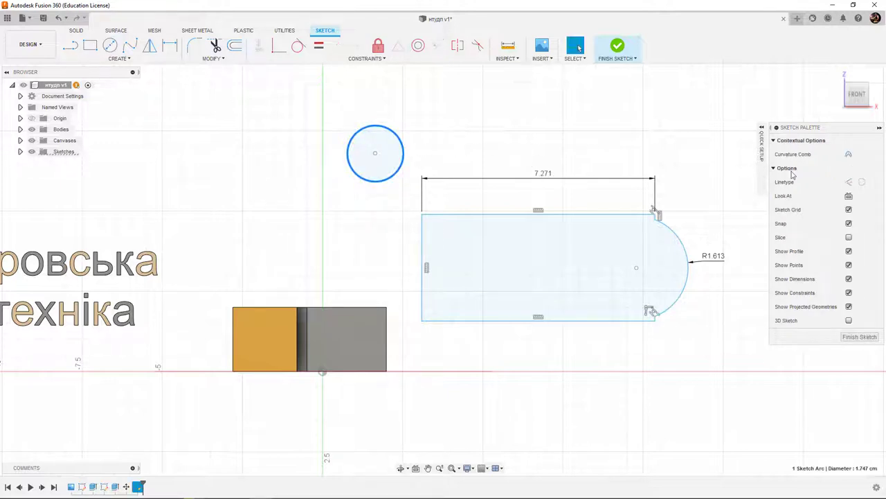
pyautogui.click(850, 181)
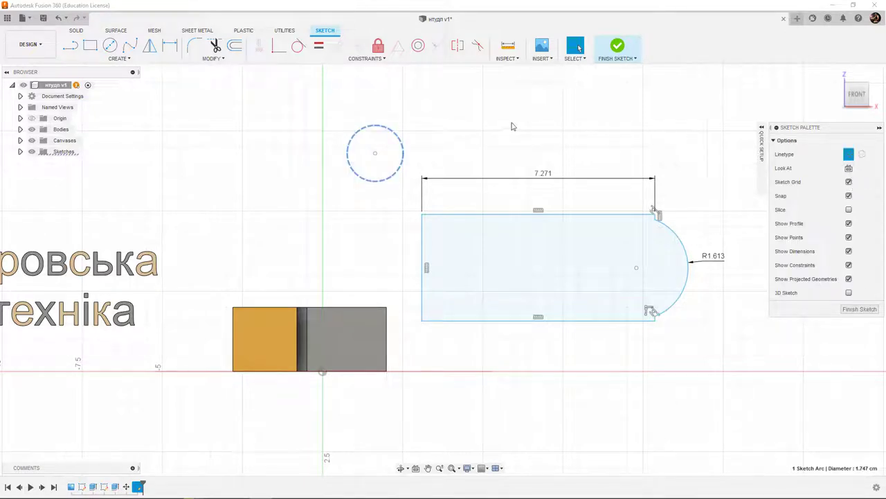
pyautogui.click(424, 163)
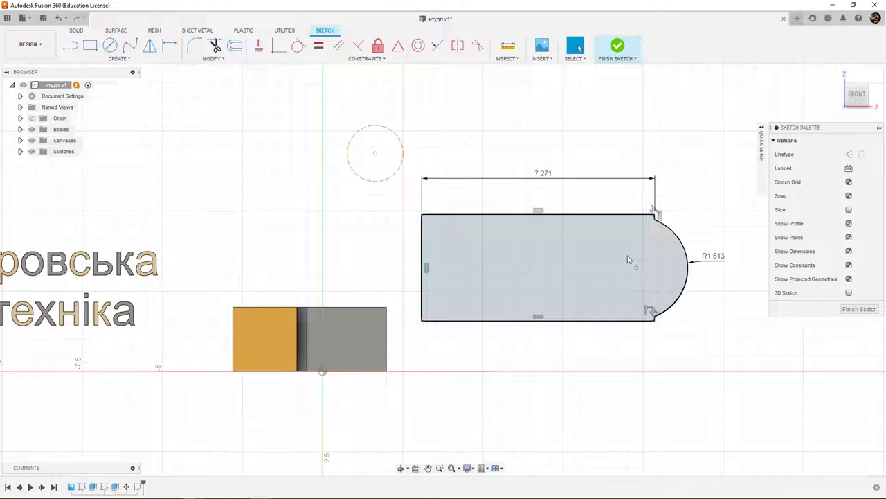
# Step: Finish the sketch and extrude the slot profile 0.50 cm as a New Body
pyautogui.click(860, 309)
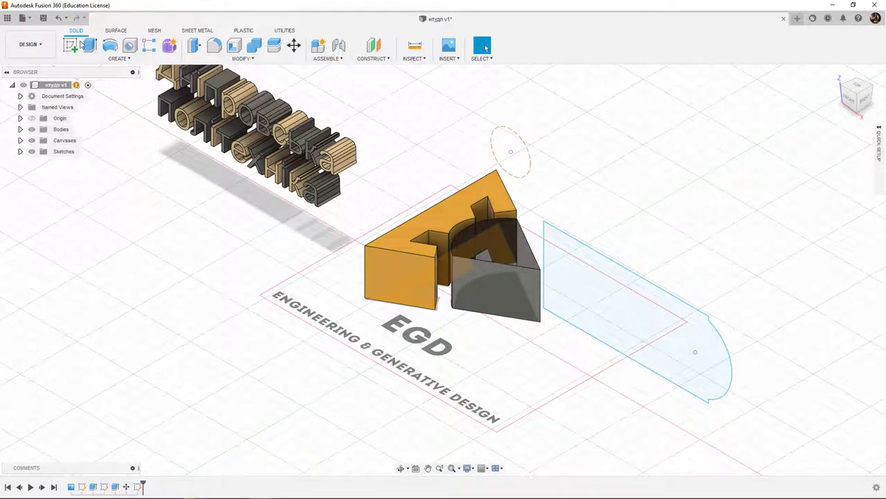
pyautogui.click(88, 45)
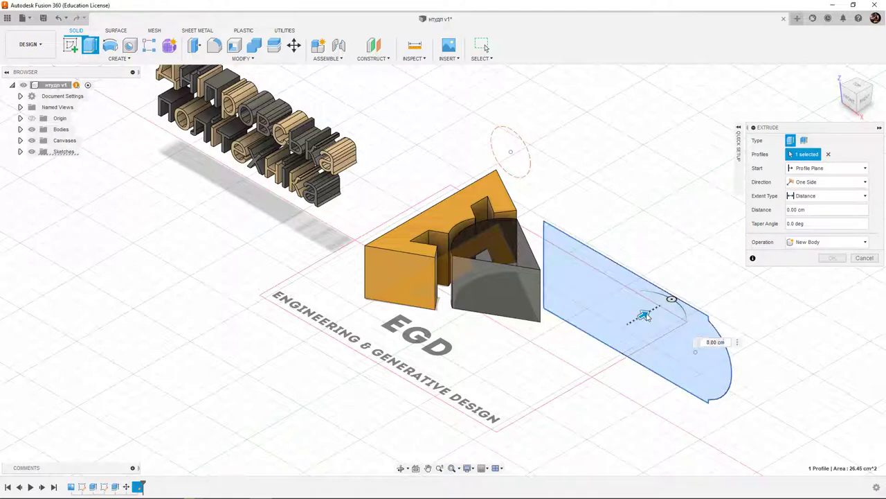
pyautogui.moveTo(644, 316); pyautogui.dragTo(654, 309)
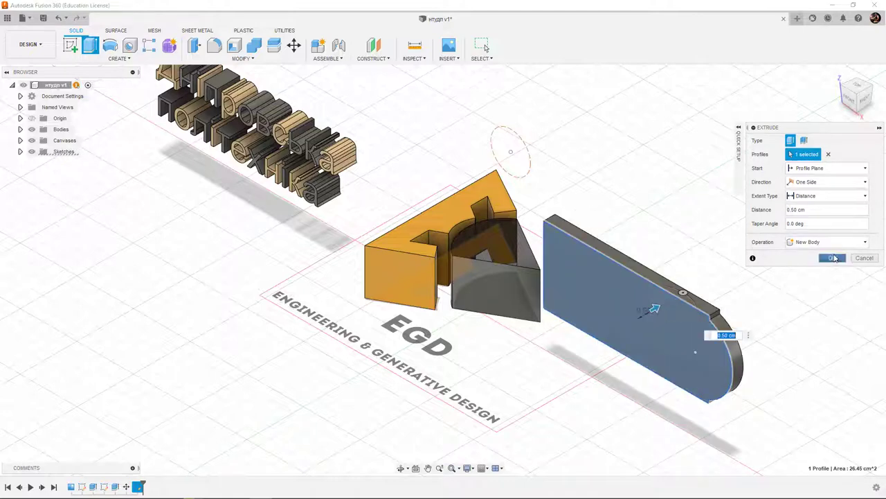
pyautogui.click(833, 258)
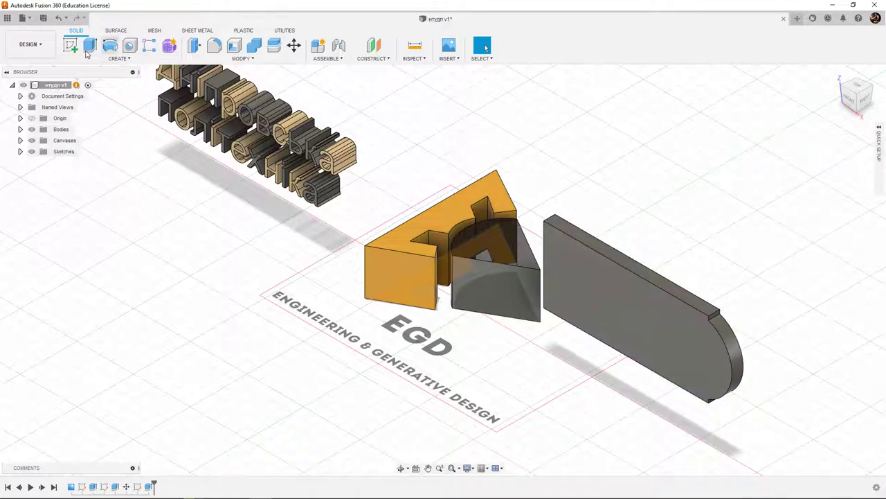
pyautogui.click(45, 54)
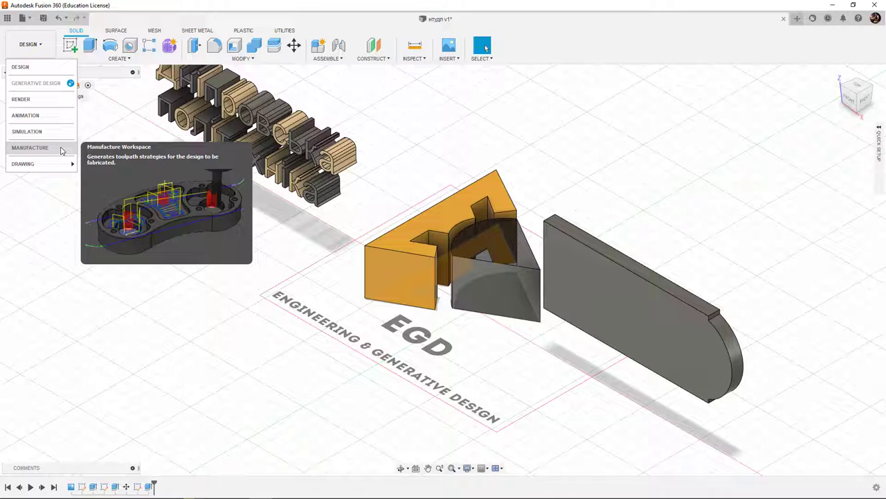
pyautogui.moveTo(27, 163)
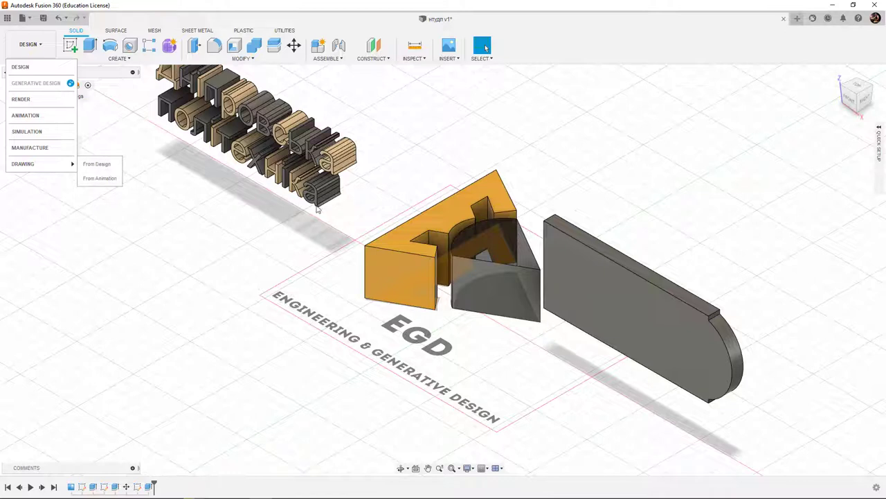
pyautogui.click(87, 28)
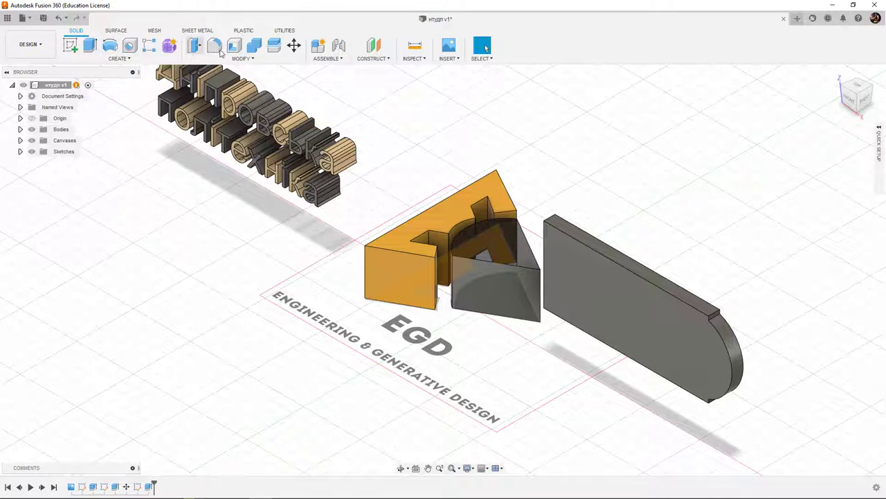
pyautogui.click(120, 59)
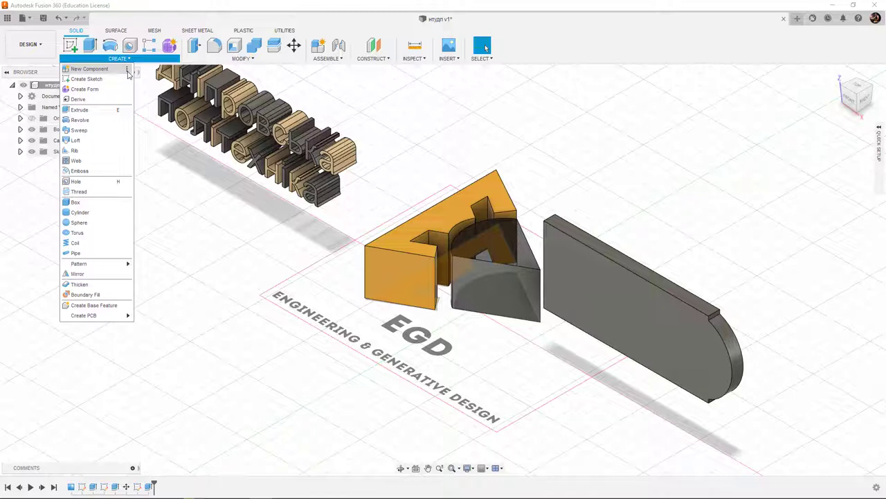
pyautogui.moveTo(137, 219); pyautogui.dragTo(206, 229, button='middle')
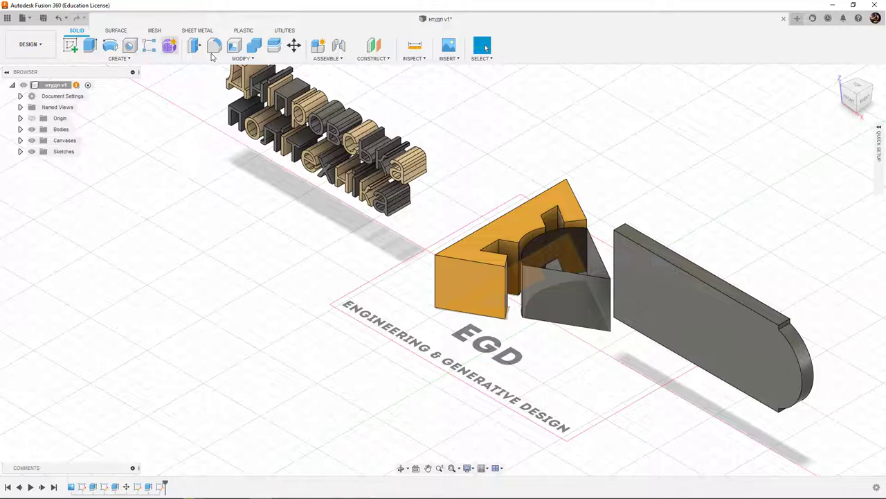
pyautogui.moveTo(287, 273)
pyautogui.keyDown('shift'); pyautogui.mouseDown(button='middle')
pyautogui.moveTo(265, 267)
pyautogui.moveTo(263, 283)
pyautogui.moveTo(224, 271)
pyautogui.moveTo(233, 273)
pyautogui.mouseUp(button='middle'); pyautogui.keyUp('shift')
pyautogui.press('s')
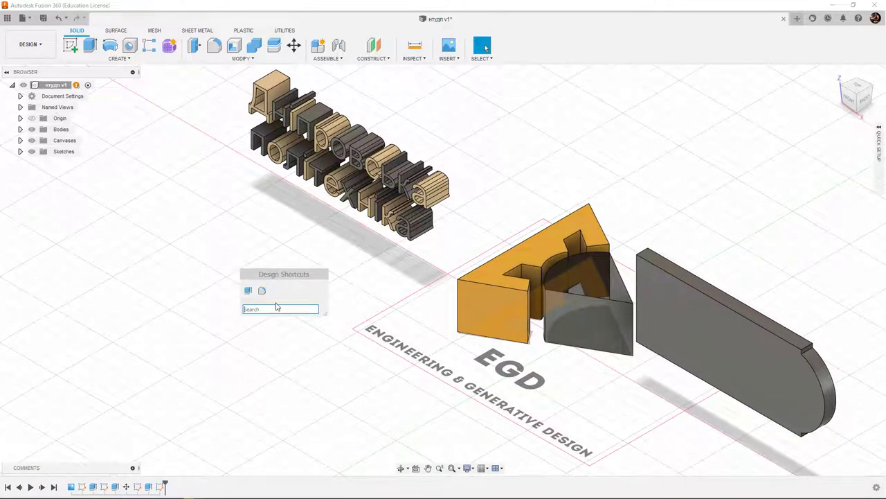
pyautogui.write('ext')
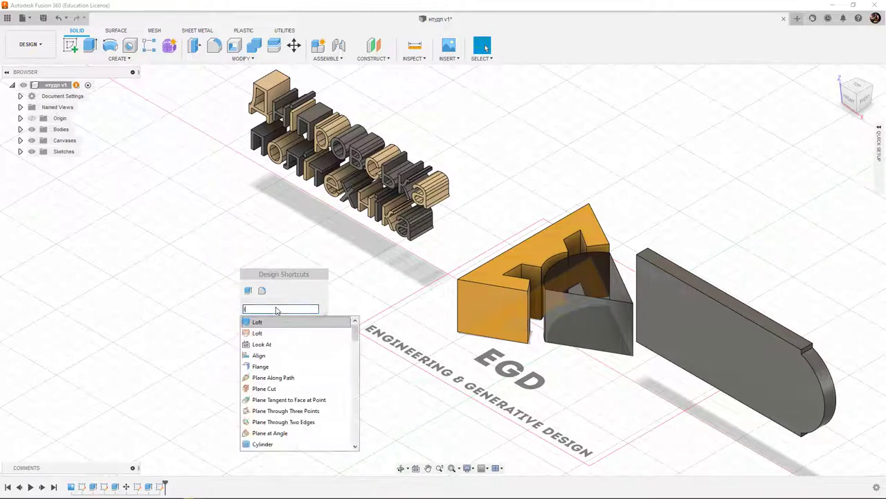
pyautogui.doubleClick(276, 310)
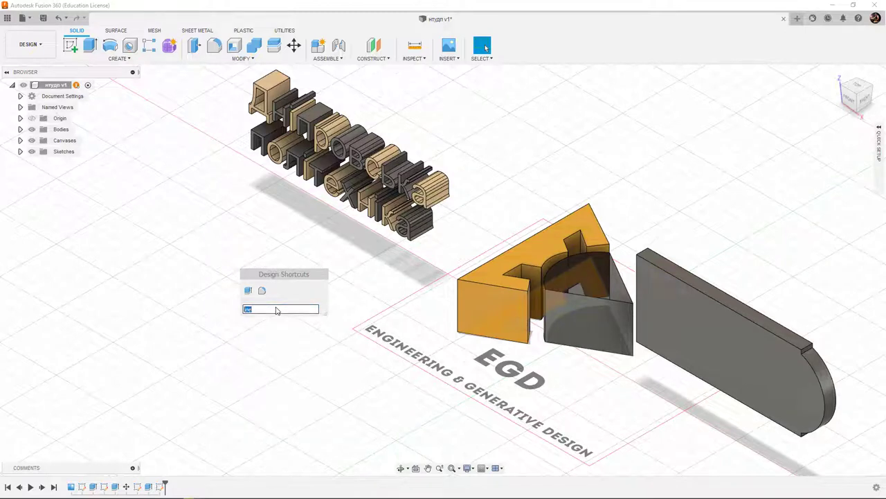
pyautogui.write('cy')
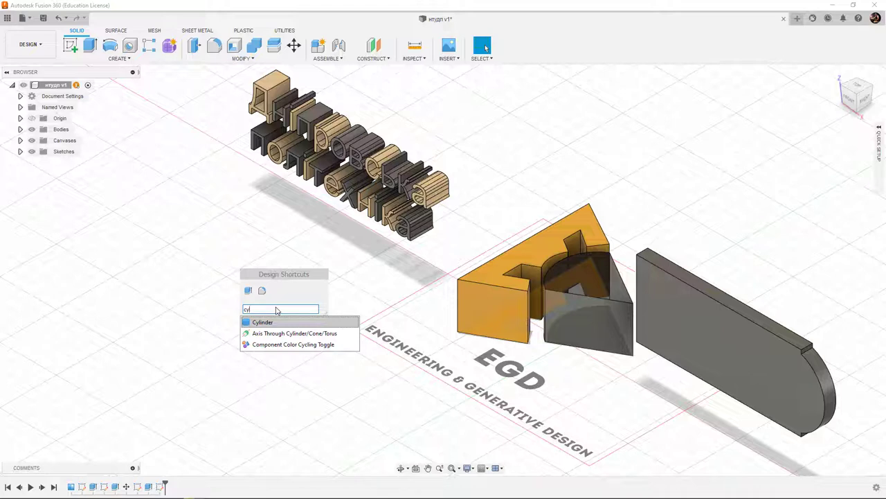
pyautogui.press('BackSpace')
pyautogui.press('BackSpace')
pyautogui.write('box')
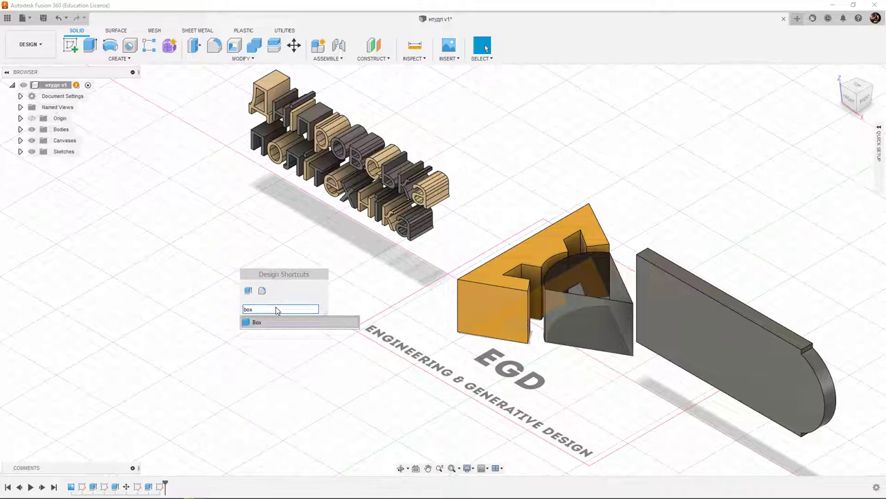
pyautogui.press('BackSpace')
pyautogui.press('BackSpace')
pyautogui.press('BackSpace')
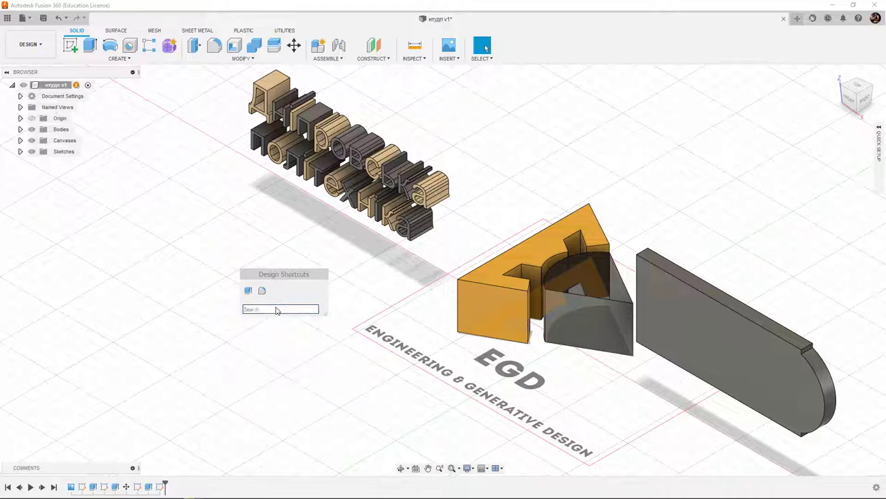
pyautogui.write('fi')
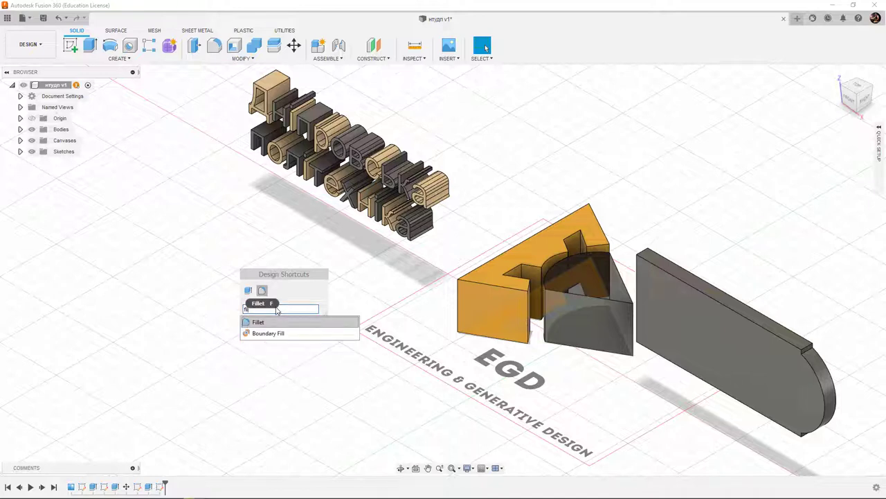
pyautogui.press('BackSpace')
pyautogui.press('BackSpace')
pyautogui.write('c')
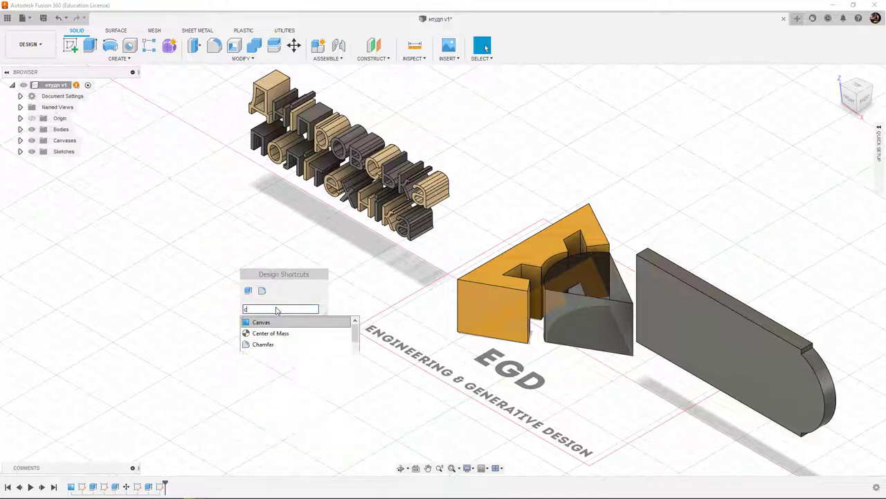
pyautogui.write('ha')
pyautogui.moveTo(280, 321)
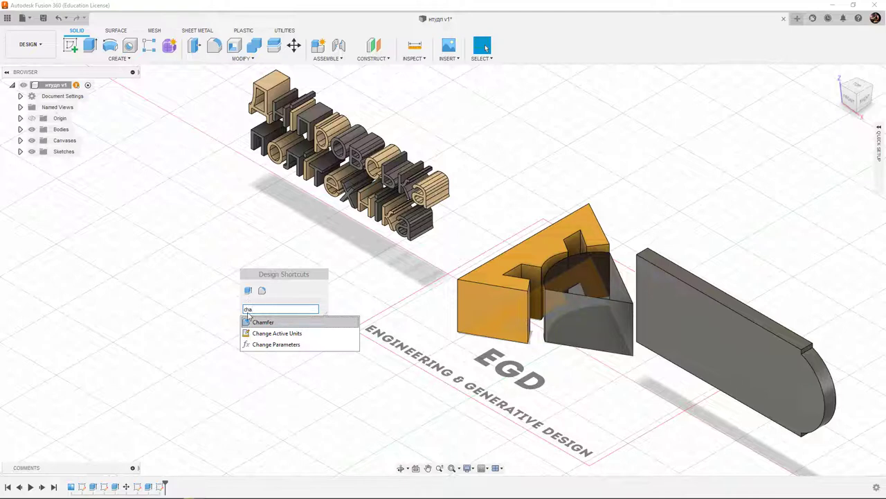
pyautogui.click(256, 312)
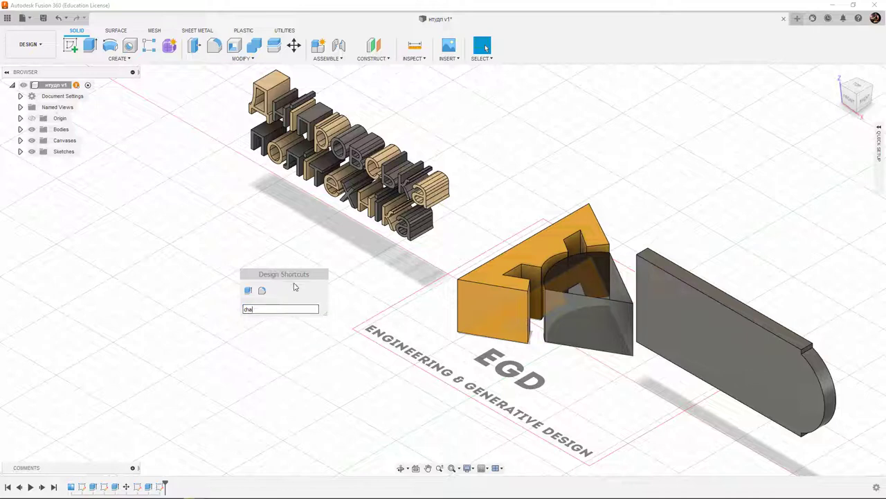
pyautogui.click(273, 312)
pyautogui.moveTo(323, 322); pyautogui.dragTo(329, 302, button='middle')
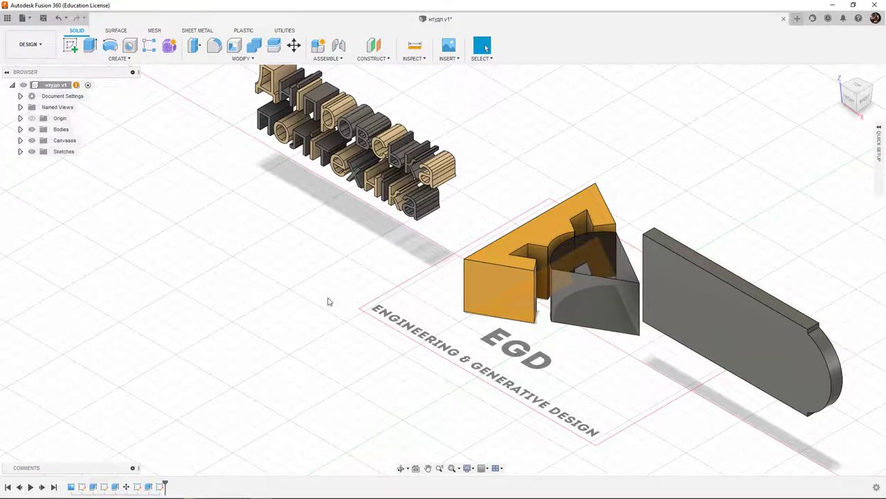
pyautogui.click(42, 52)
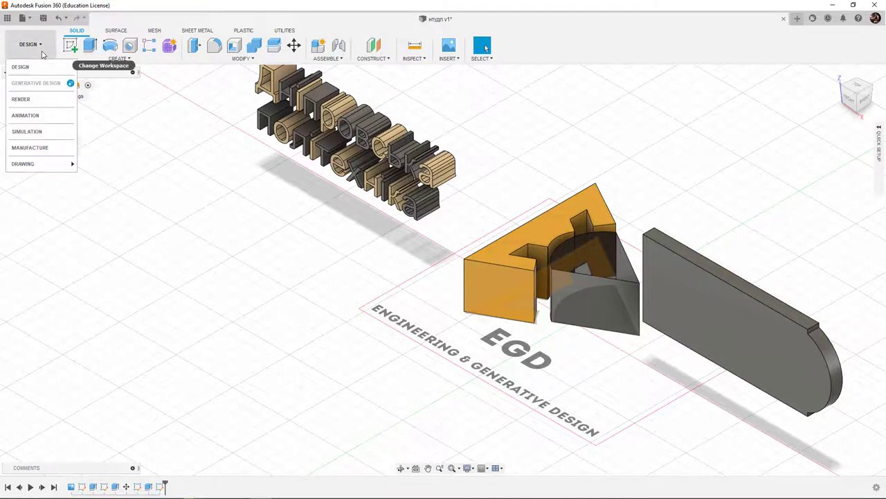
pyautogui.click(42, 67)
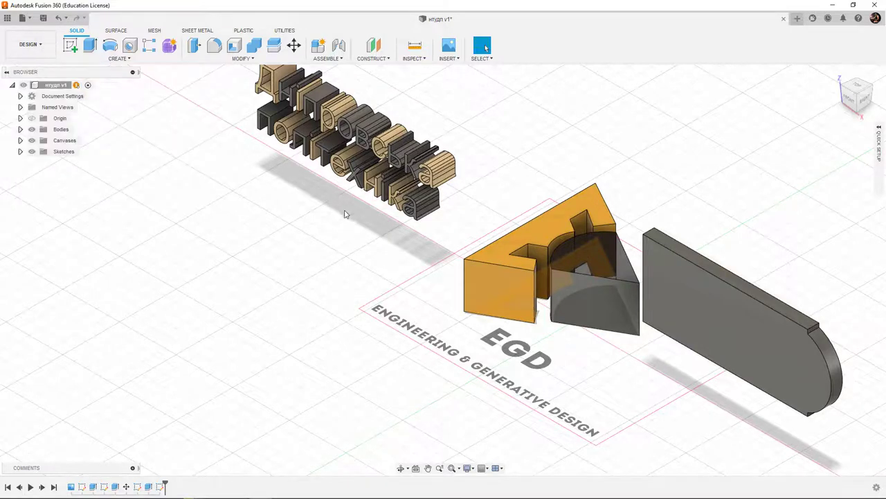